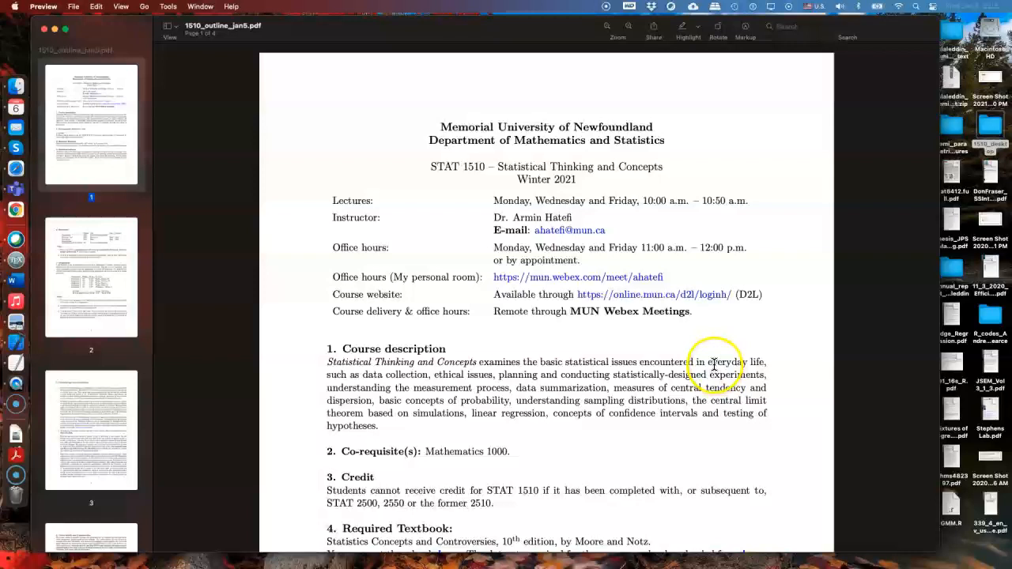
Open the course website (D2L) from the link in the outline PDF and enter the STAT-1510-001 course
{"action": "left_click", "coordinate": [649, 297]}
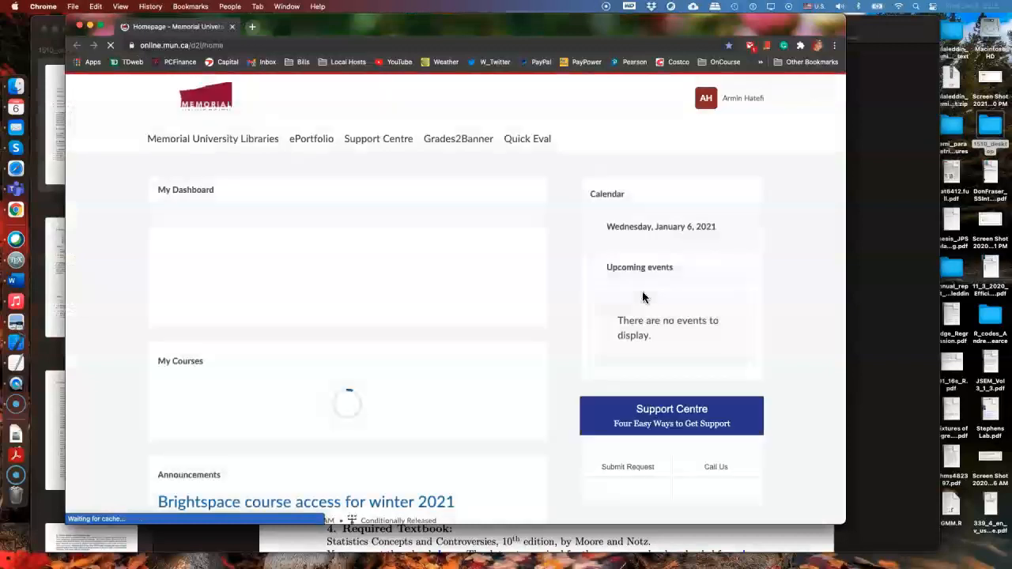
{"action": "scroll", "coordinate": [413, 295], "scroll_direction": "down", "scroll_amount": 3}
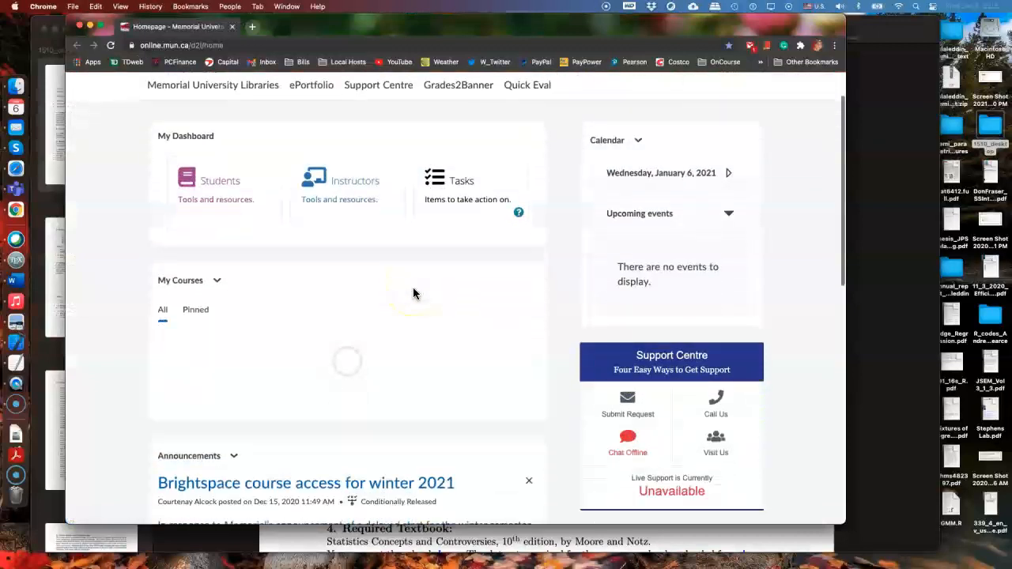
{"action": "left_click", "coordinate": [326, 324]}
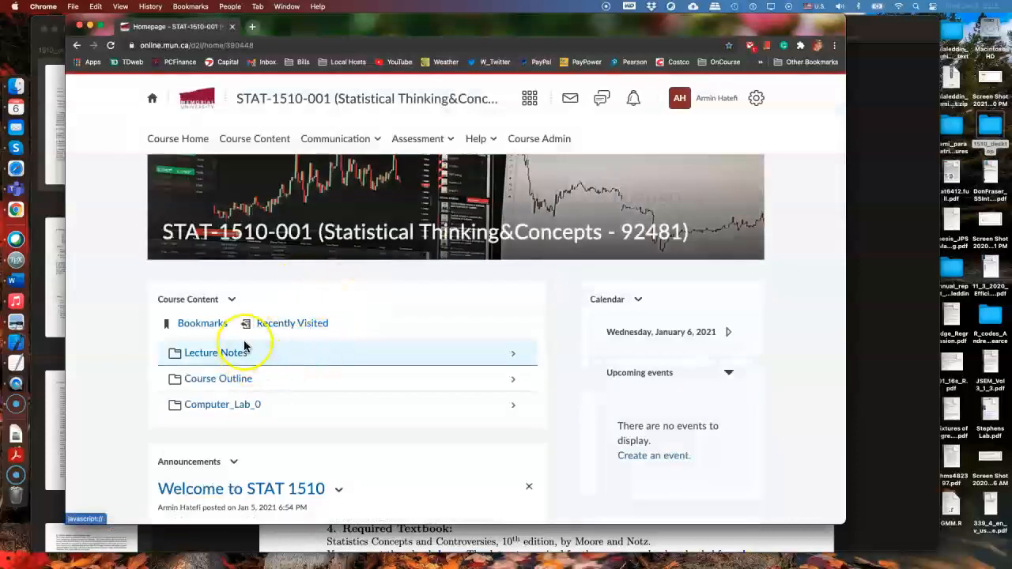
Switch the STAT-1510-001 course site to the student view
{"action": "left_click", "coordinate": [679, 100]}
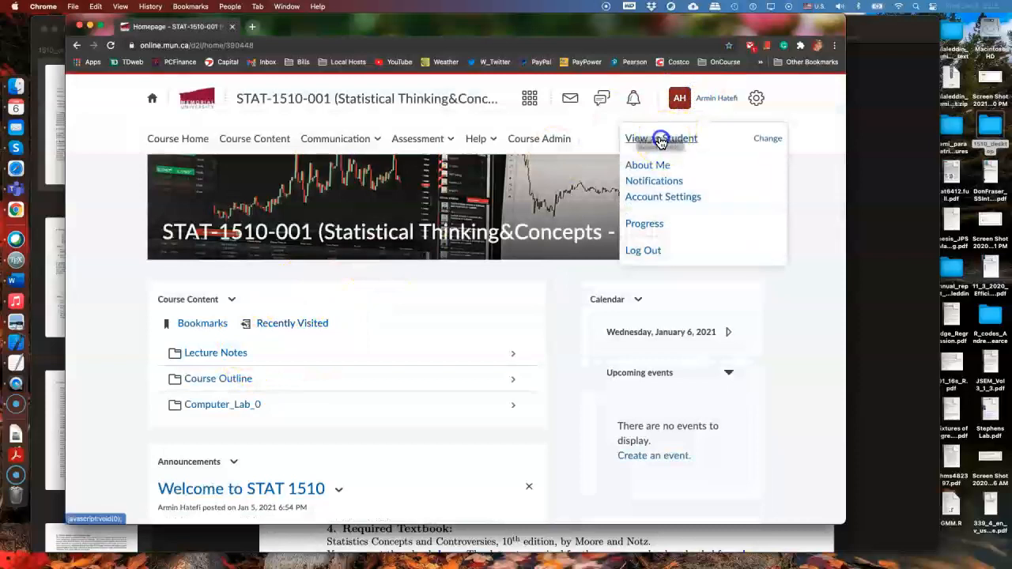
{"action": "left_click", "coordinate": [656, 140]}
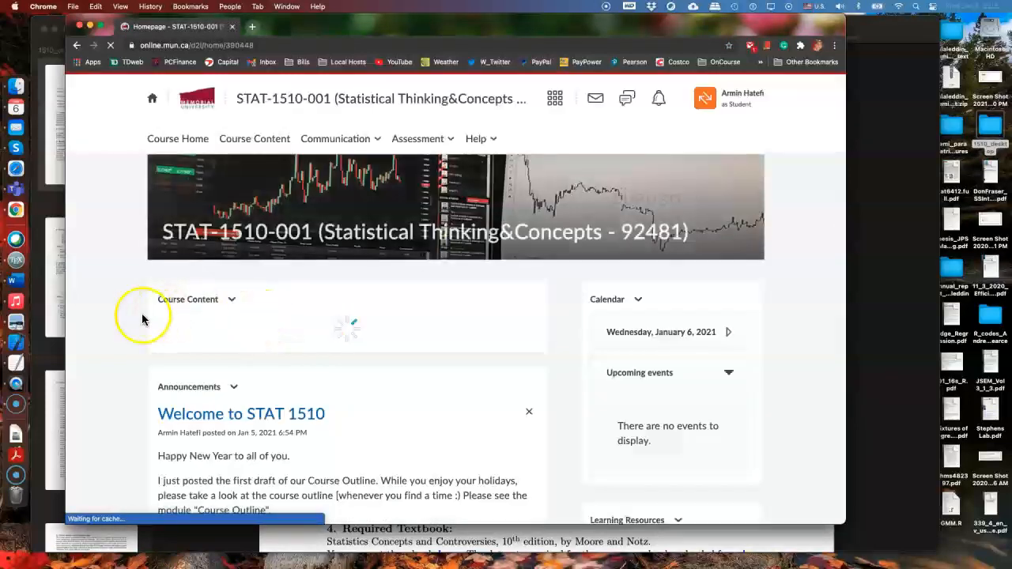
Open the lab0_macOS document from the Computer_Lab_0 folder in the course content
{"action": "scroll", "coordinate": [103, 309], "scroll_direction": "down", "scroll_amount": 3}
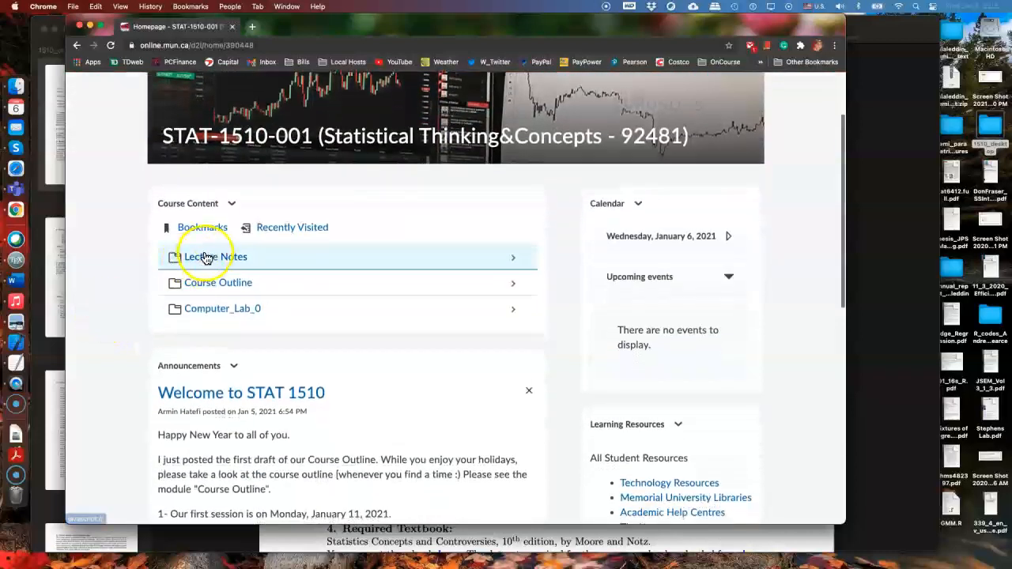
{"action": "left_click", "coordinate": [217, 310]}
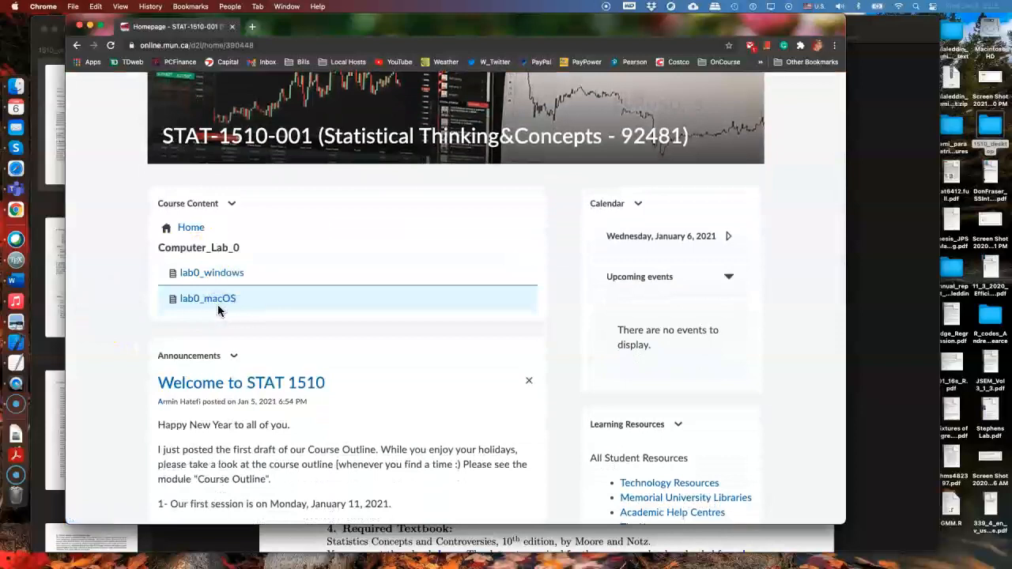
{"action": "left_click", "coordinate": [212, 300]}
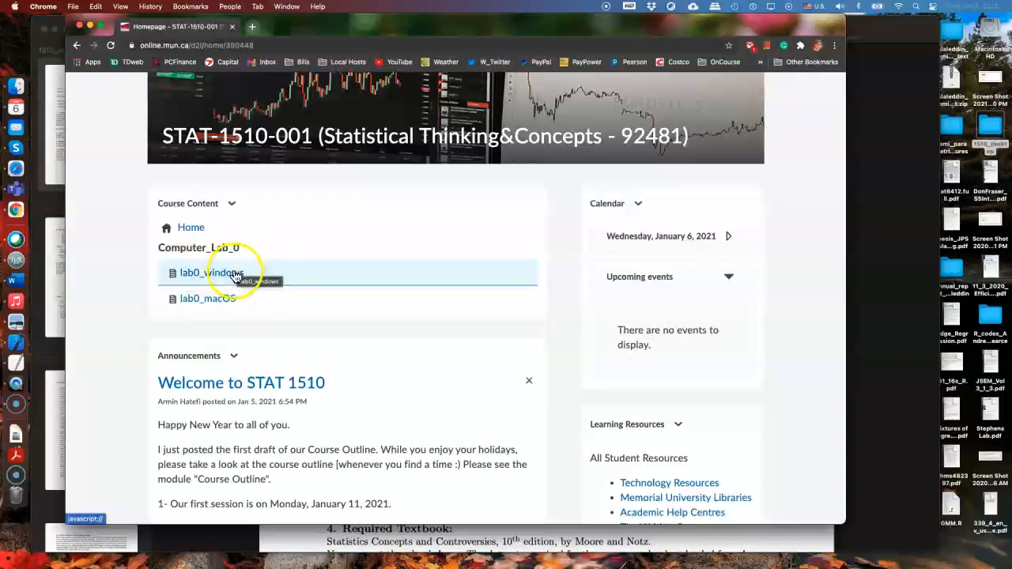
{"action": "left_click", "coordinate": [202, 302]}
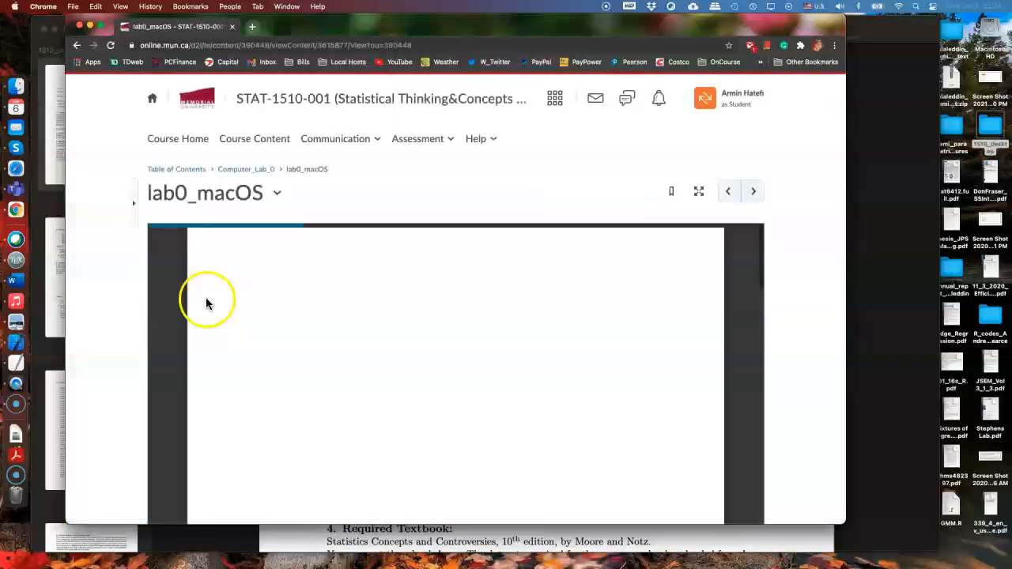
Read the lab's "Before we start" section and look up where the Mac's macOS version is shown
{"action": "scroll", "coordinate": [795, 336], "scroll_direction": "down", "scroll_amount": 3}
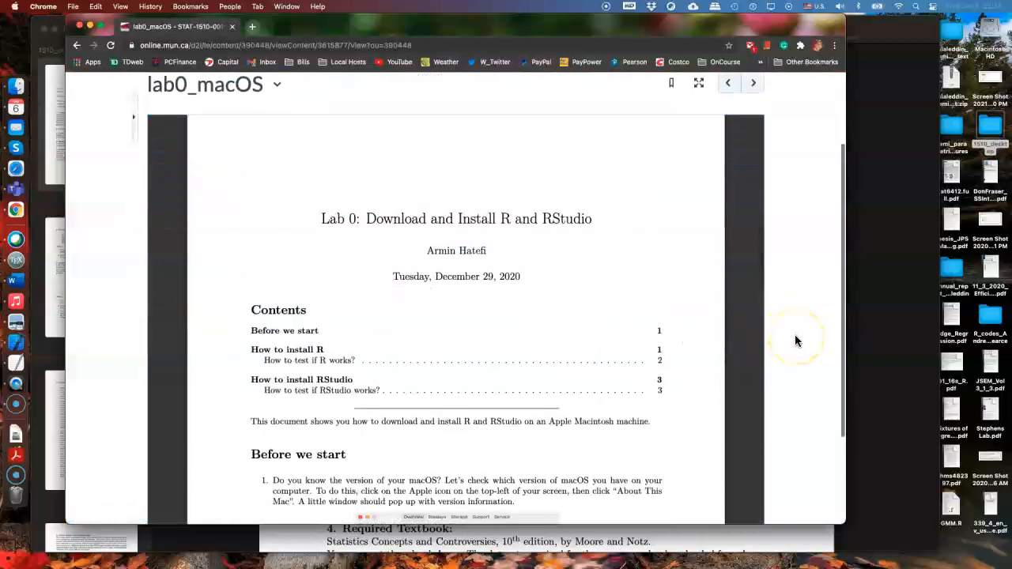
{"action": "scroll", "coordinate": [795, 340], "scroll_direction": "down", "scroll_amount": 1}
{"action": "scroll", "coordinate": [484, 301], "scroll_direction": "down", "scroll_amount": 3}
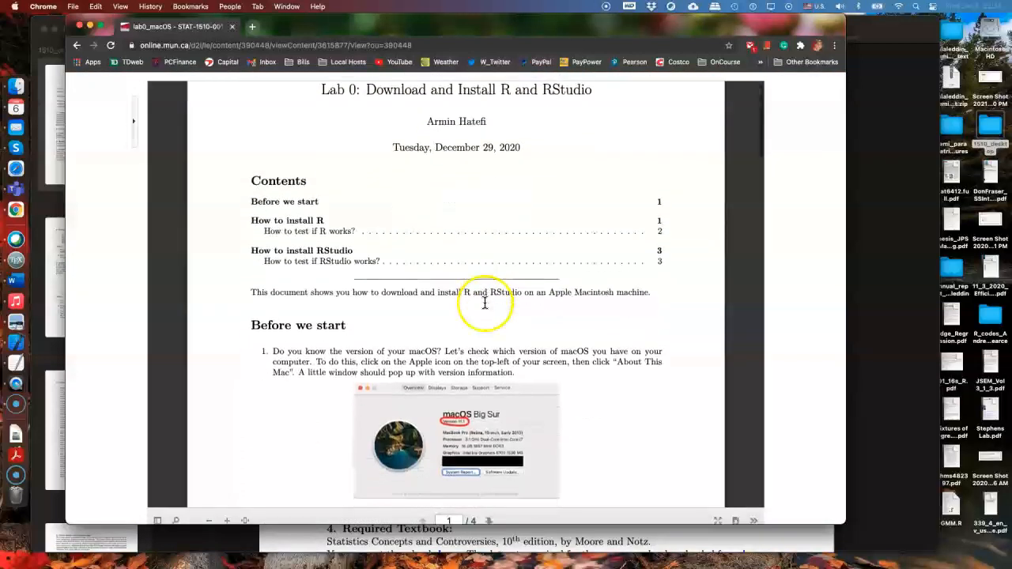
{"action": "scroll", "coordinate": [483, 301], "scroll_direction": "down", "scroll_amount": 1}
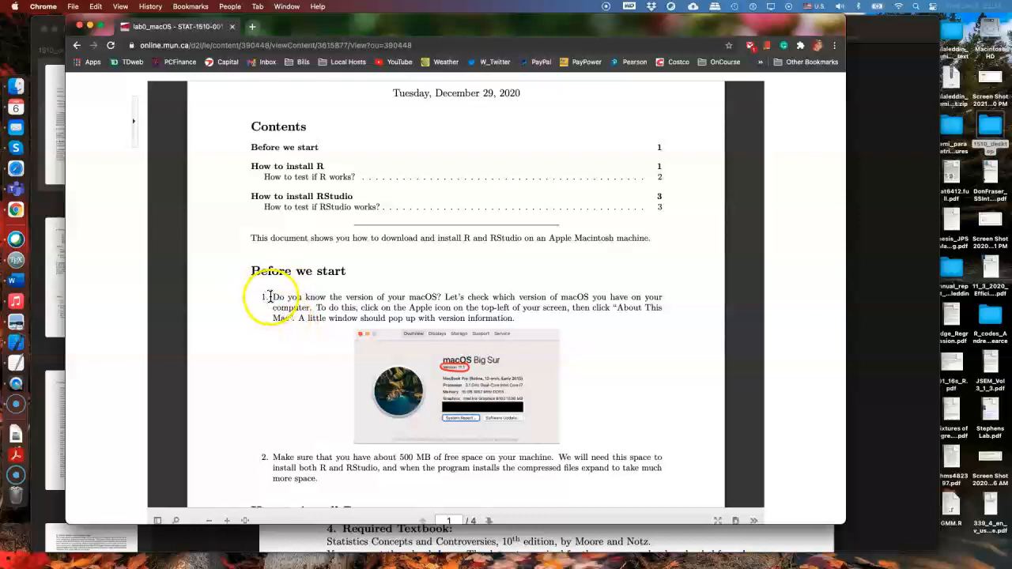
{"action": "left_click", "coordinate": [13, 7]}
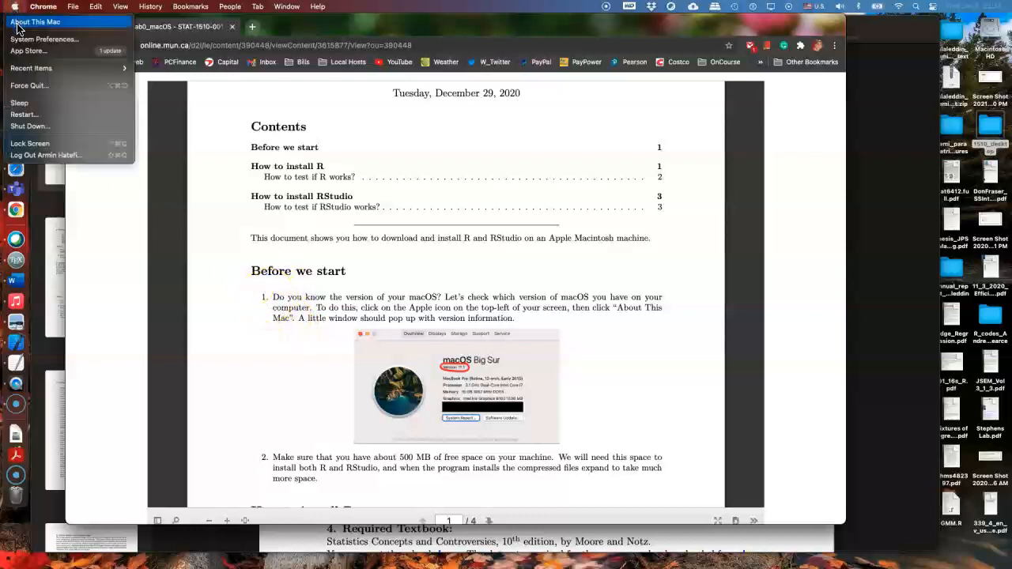
{"action": "left_click", "coordinate": [373, 287]}
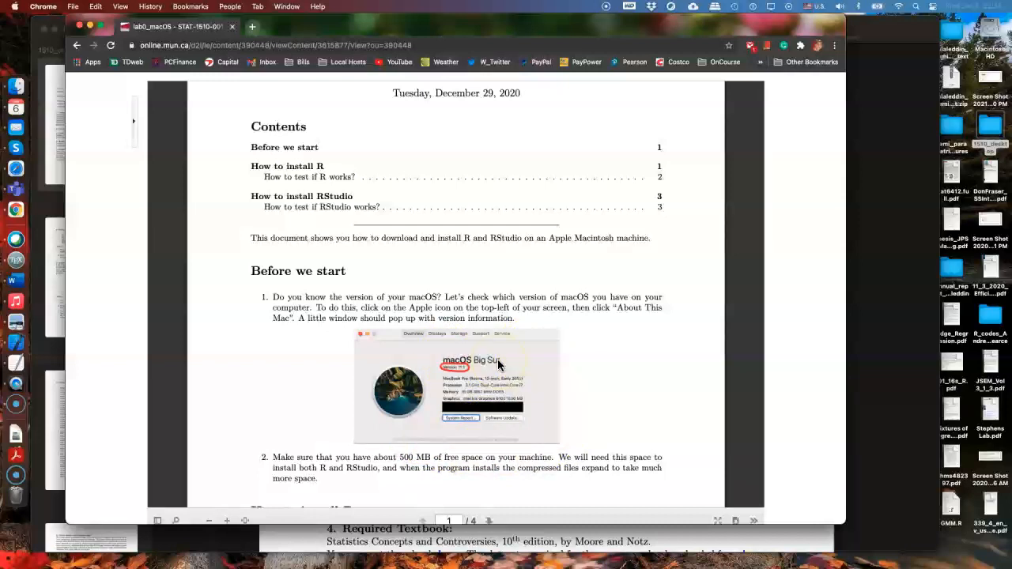
Open the "R for Mac OS X" website linked in the lab's "How to install R" section
{"action": "scroll", "coordinate": [493, 365], "scroll_direction": "down", "scroll_amount": 1}
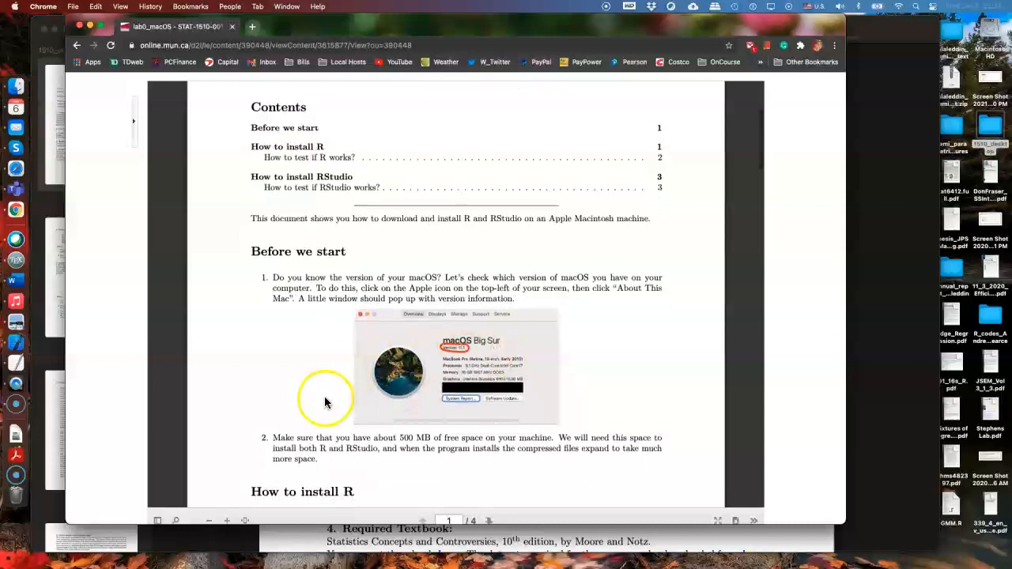
{"action": "scroll", "coordinate": [312, 401], "scroll_direction": "down", "scroll_amount": 1}
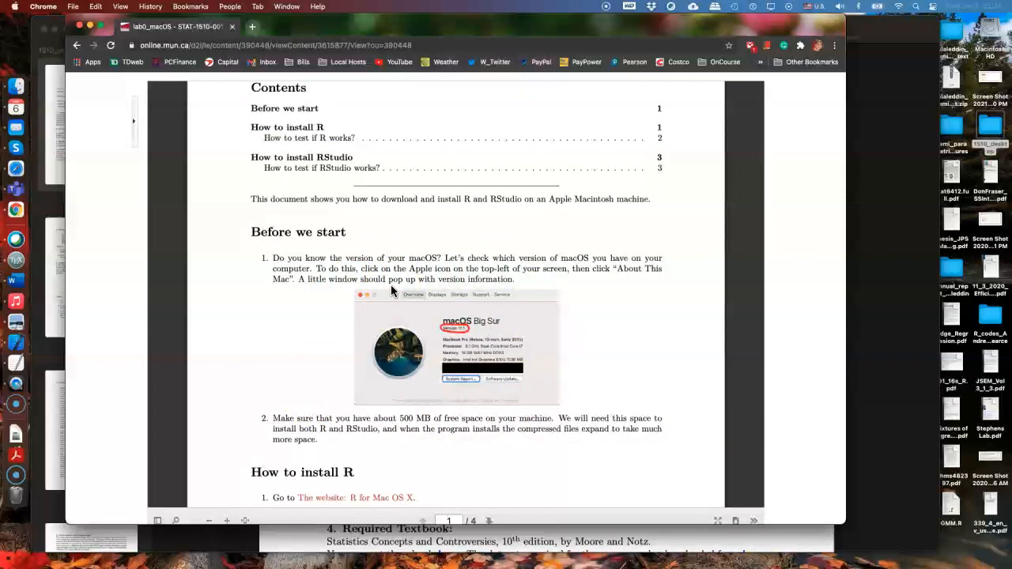
{"action": "scroll", "coordinate": [406, 424], "scroll_direction": "down", "scroll_amount": 5}
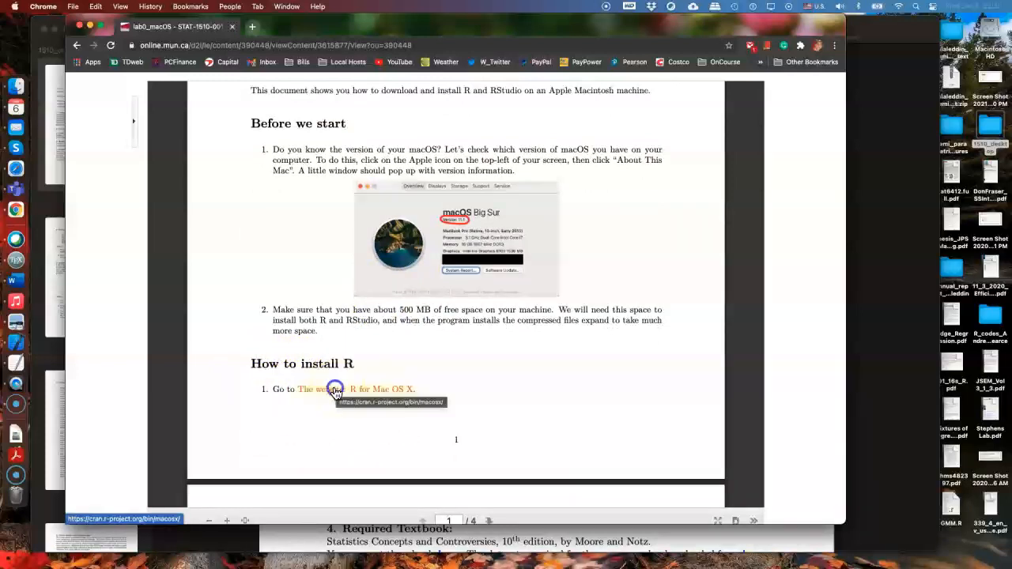
{"action": "left_click", "coordinate": [336, 393]}
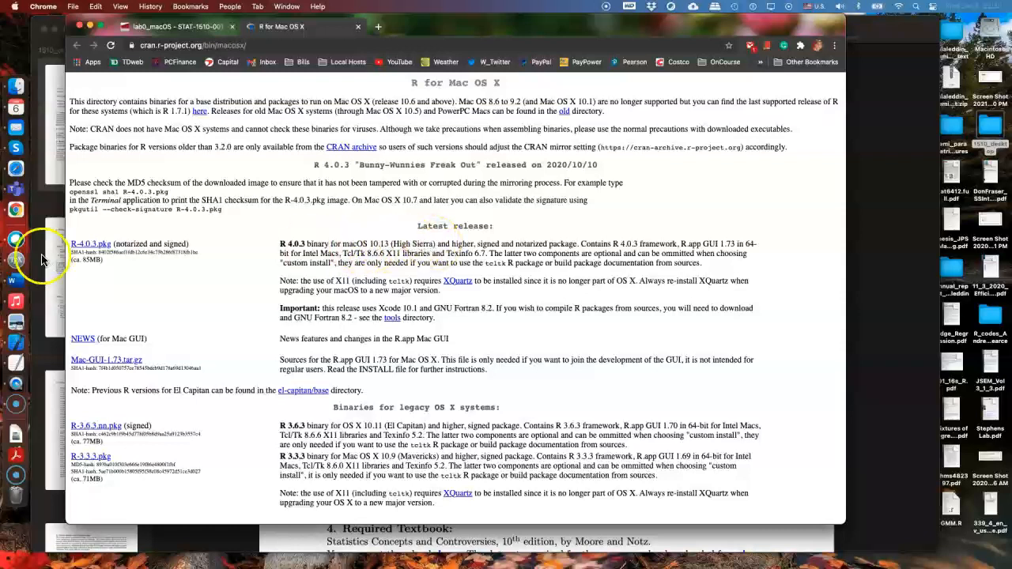
Download the R-4.0.3.pkg package for macOS 10.13 and higher and open its installer
{"action": "left_click", "coordinate": [90, 245]}
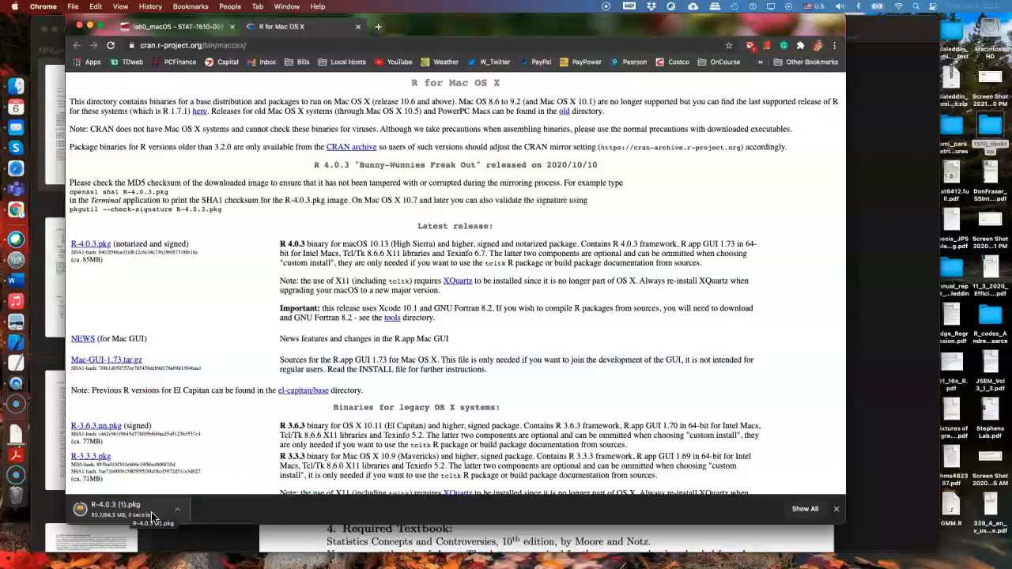
{"action": "left_click", "coordinate": [124, 515]}
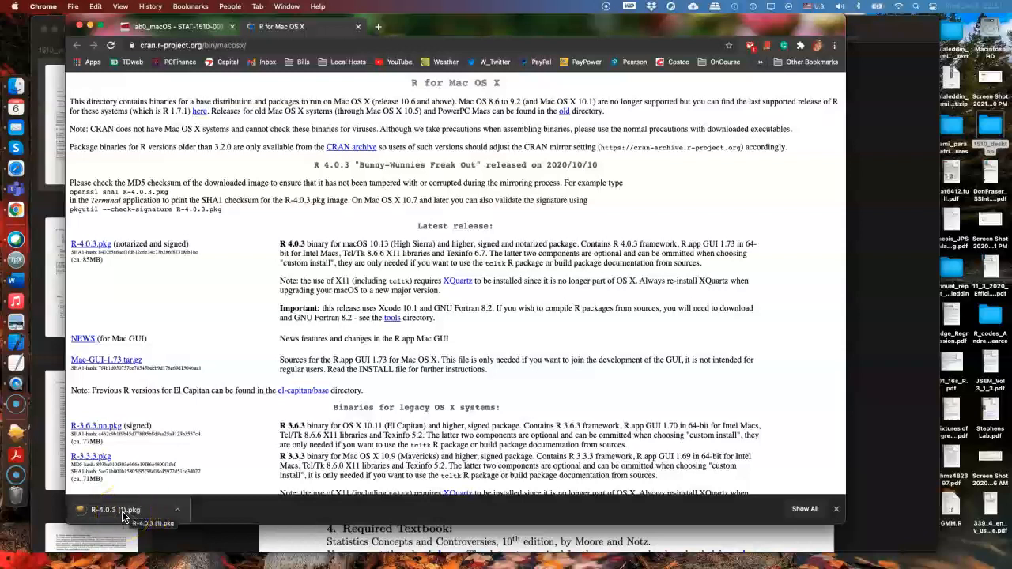
{"action": "left_click", "coordinate": [168, 425]}
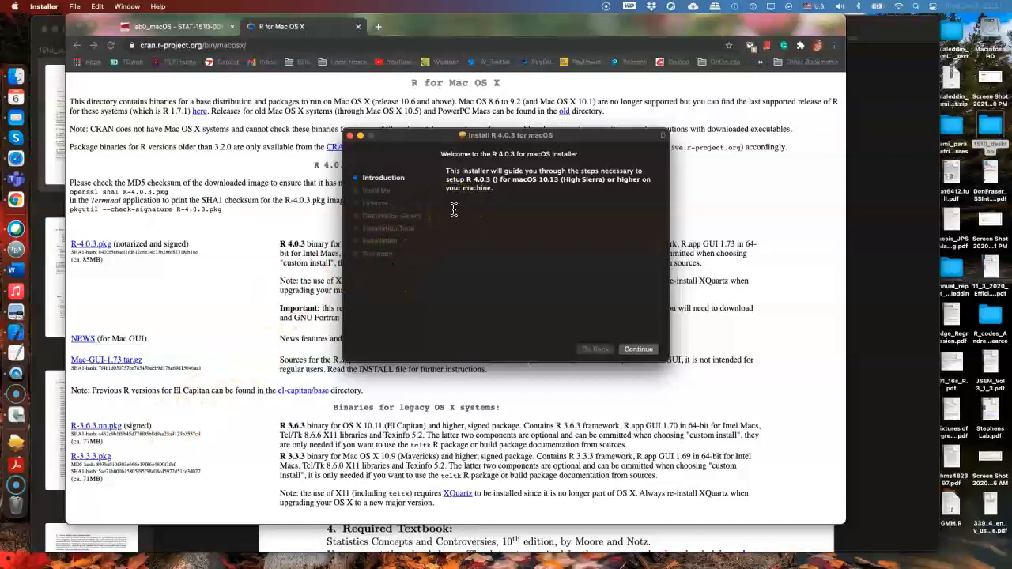
Advance the R 4.0.3 installer to its Read Me page and close the installer
{"action": "left_click", "coordinate": [642, 351]}
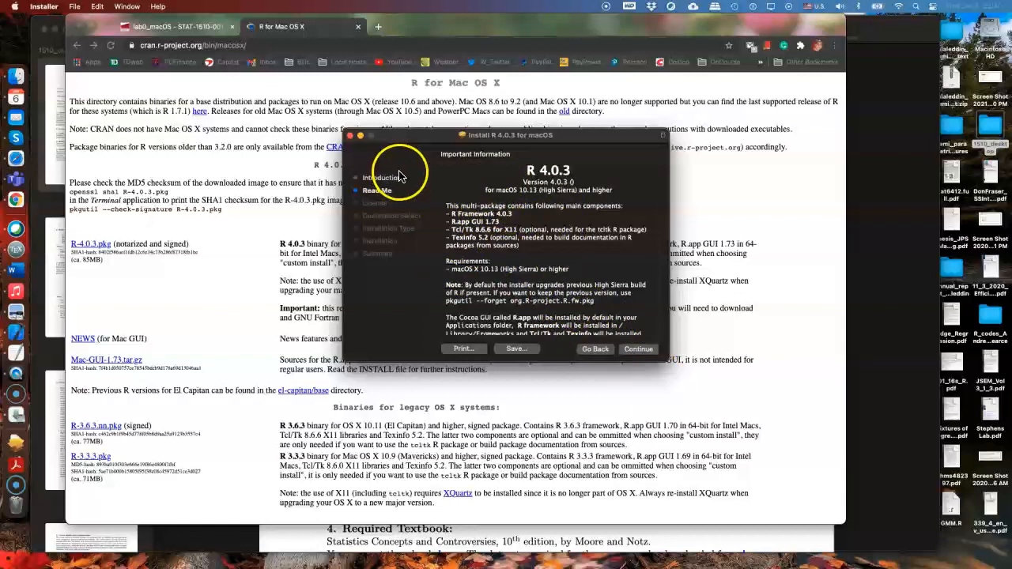
{"action": "left_click", "coordinate": [350, 139]}
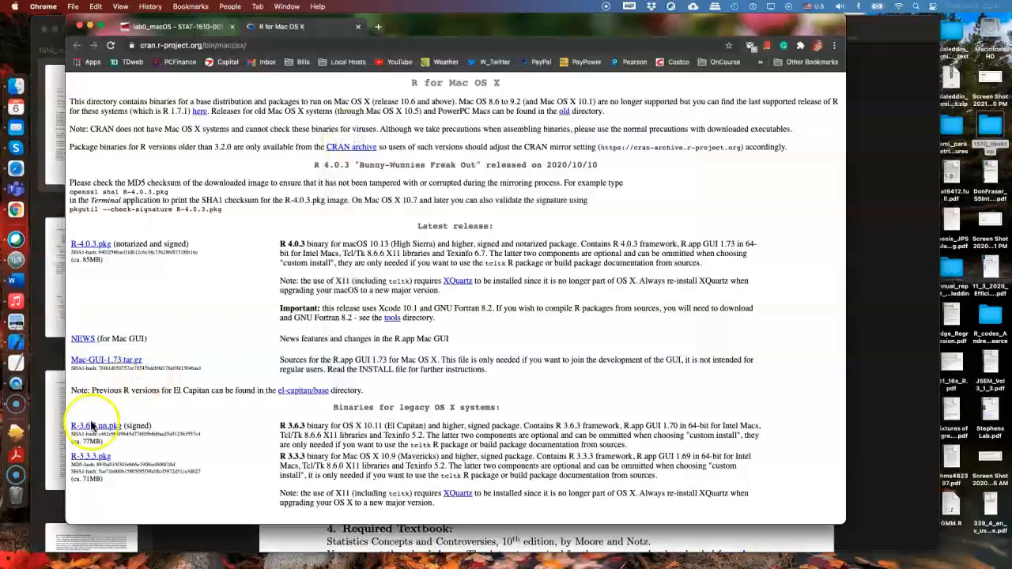
Find R in the Applications folder and launch it
{"action": "left_click", "coordinate": [15, 472]}
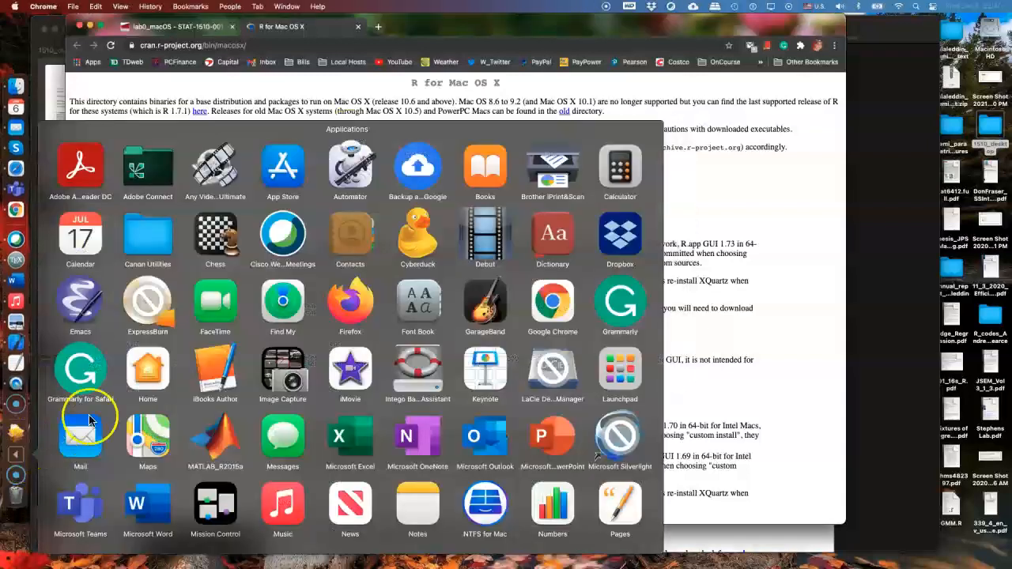
{"action": "scroll", "coordinate": [463, 372], "scroll_direction": "down", "scroll_amount": 3}
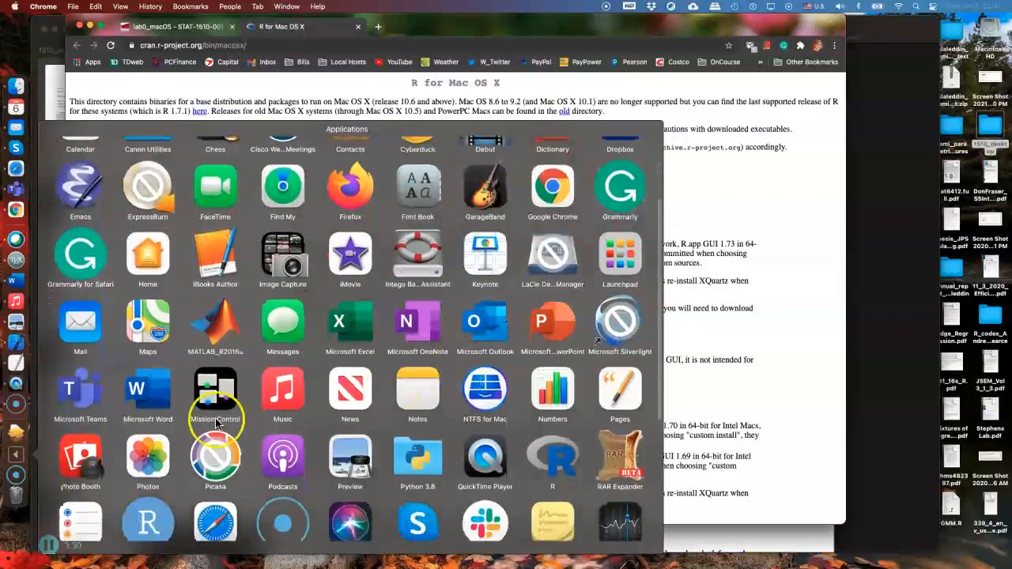
{"action": "scroll", "coordinate": [449, 378], "scroll_direction": "down", "scroll_amount": 3}
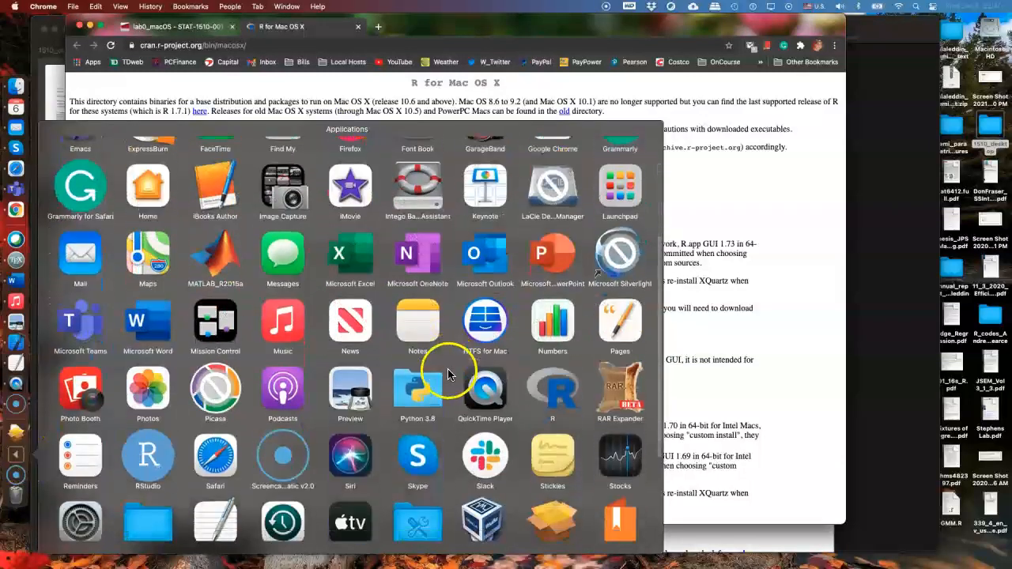
{"action": "left_click", "coordinate": [550, 385]}
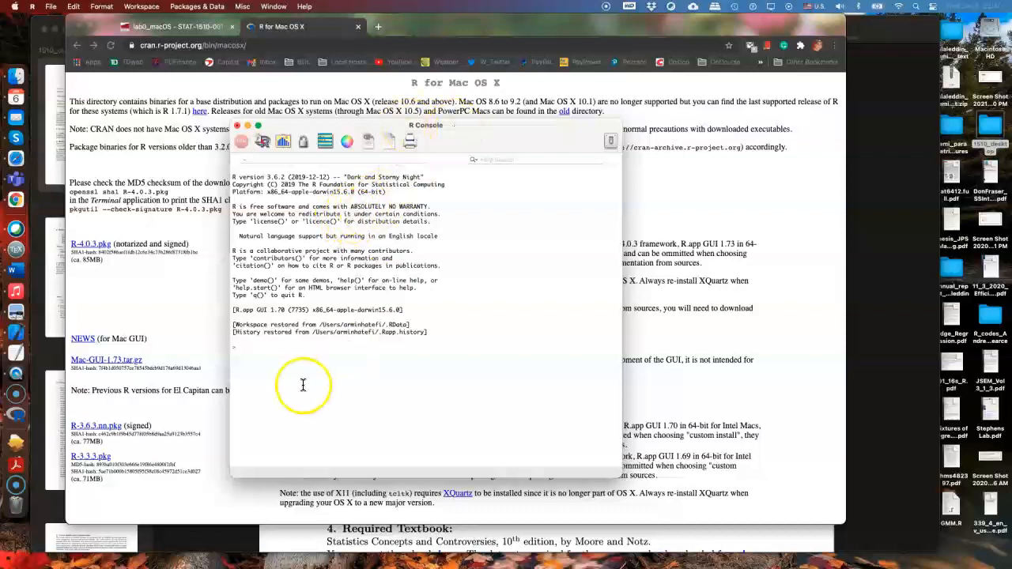
Evaluate 12+13 in the R Console and quit R without saving the workspace image
{"action": "left_click", "coordinate": [277, 354]}
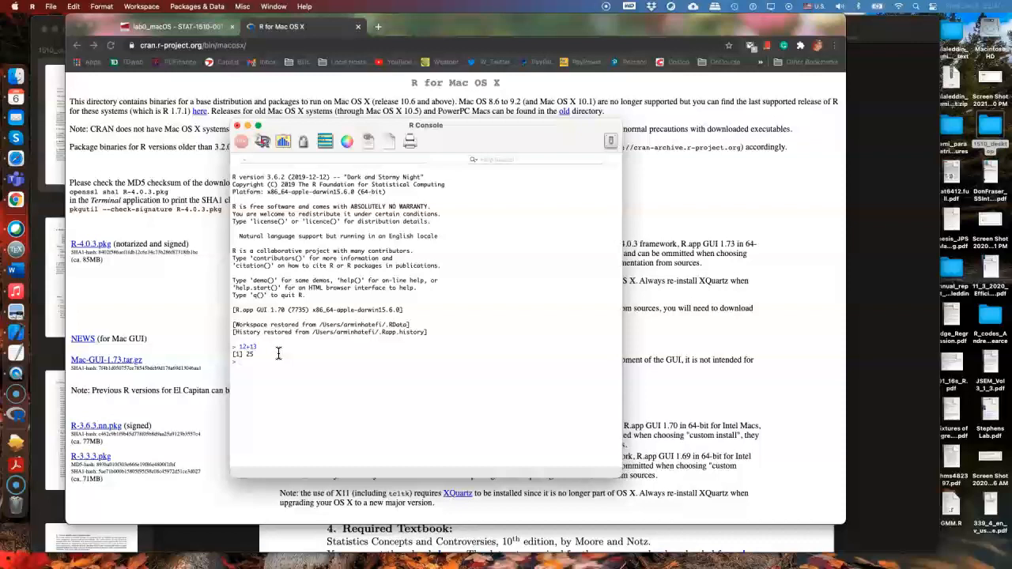
{"action": "left_click", "coordinate": [238, 127]}
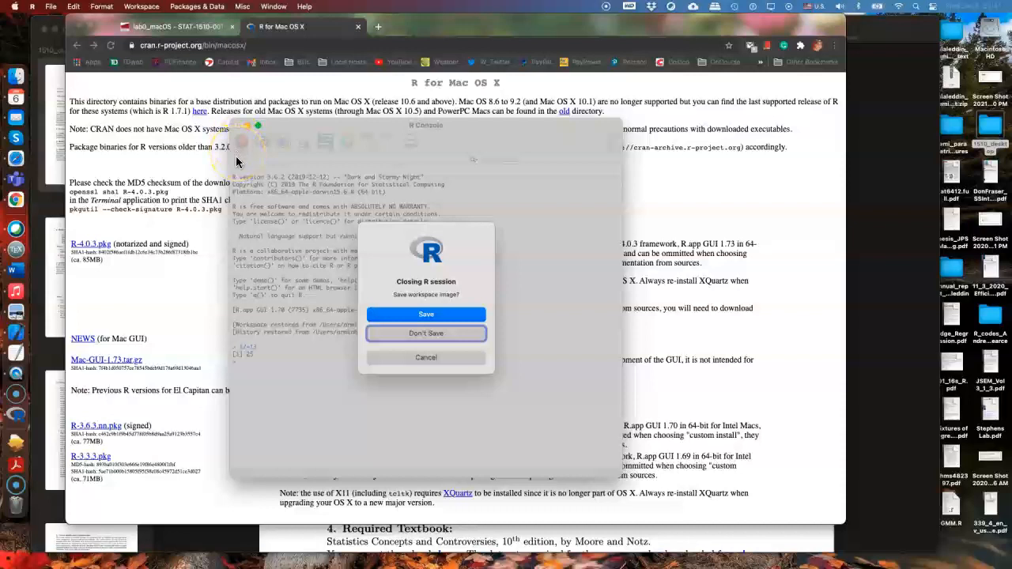
{"action": "left_click", "coordinate": [416, 333]}
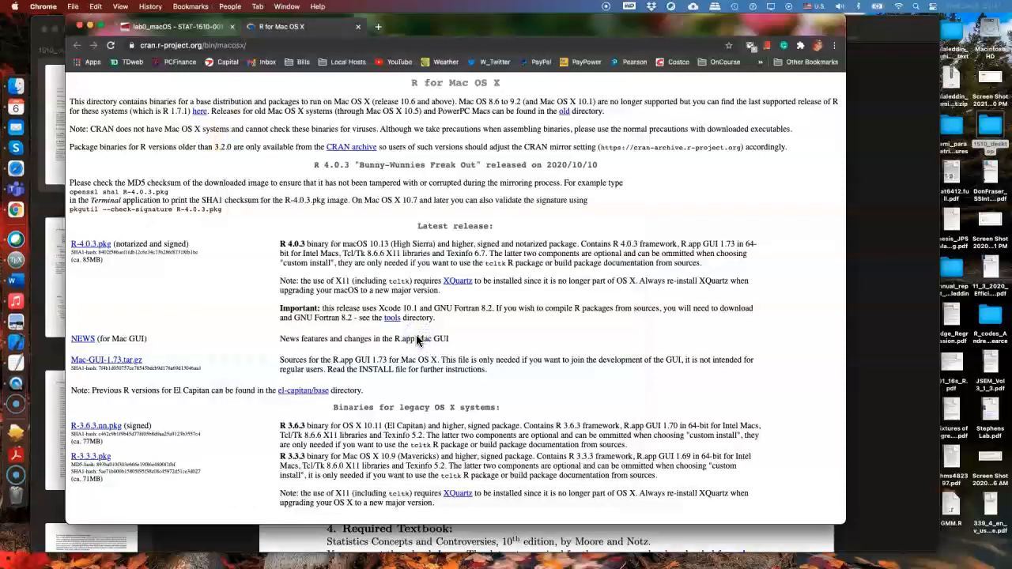
Return from the R download page to lab0_macOS and open the RStudio download website linked under "How to install RStudio"
{"action": "left_click", "coordinate": [359, 27]}
{"action": "scroll", "coordinate": [267, 250], "scroll_direction": "down", "scroll_amount": 6}
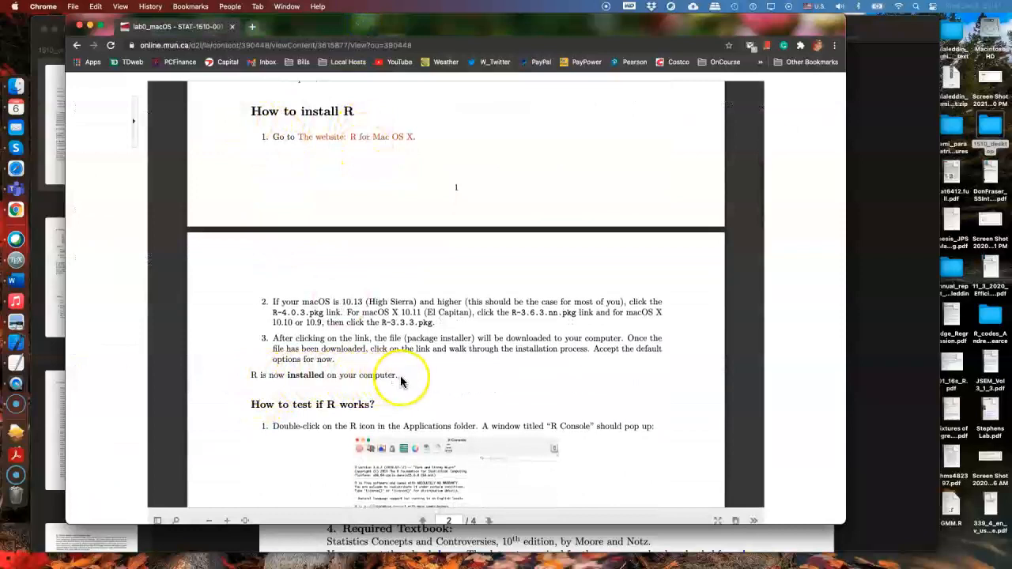
{"action": "scroll", "coordinate": [266, 419], "scroll_direction": "down", "scroll_amount": 2}
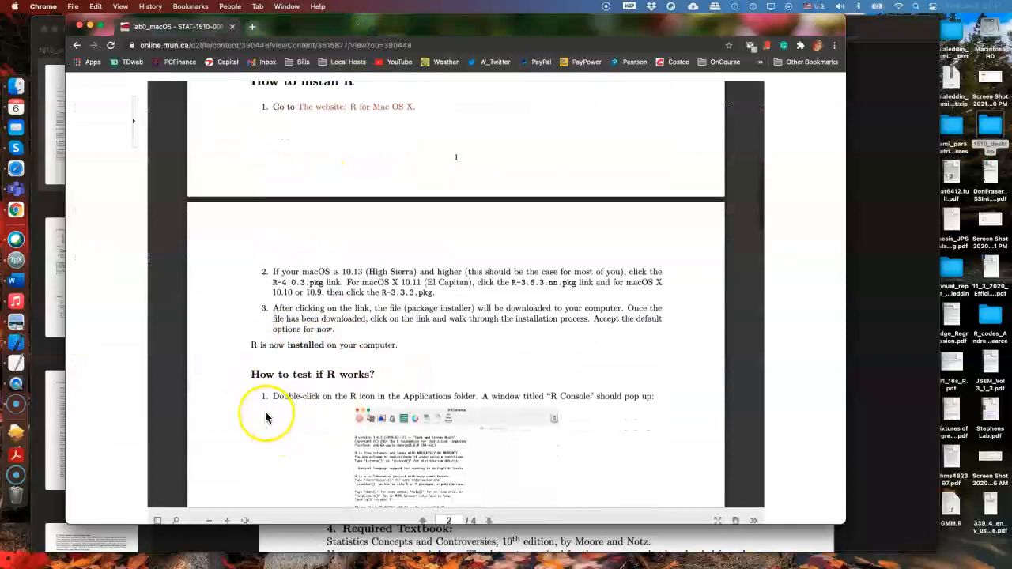
{"action": "scroll", "coordinate": [267, 419], "scroll_direction": "down", "scroll_amount": 5}
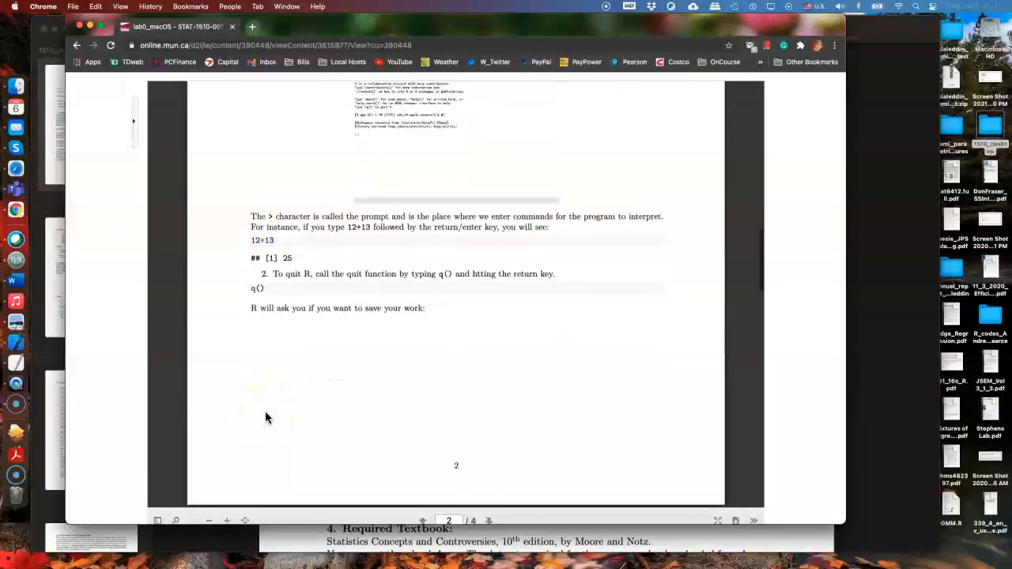
{"action": "scroll", "coordinate": [266, 419], "scroll_direction": "down", "scroll_amount": 5}
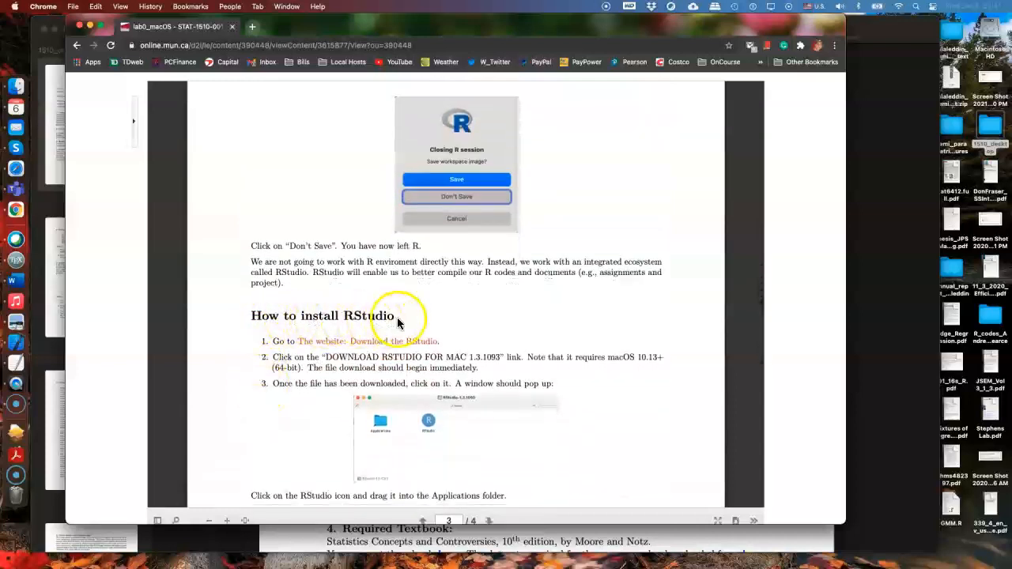
{"action": "left_click", "coordinate": [334, 343]}
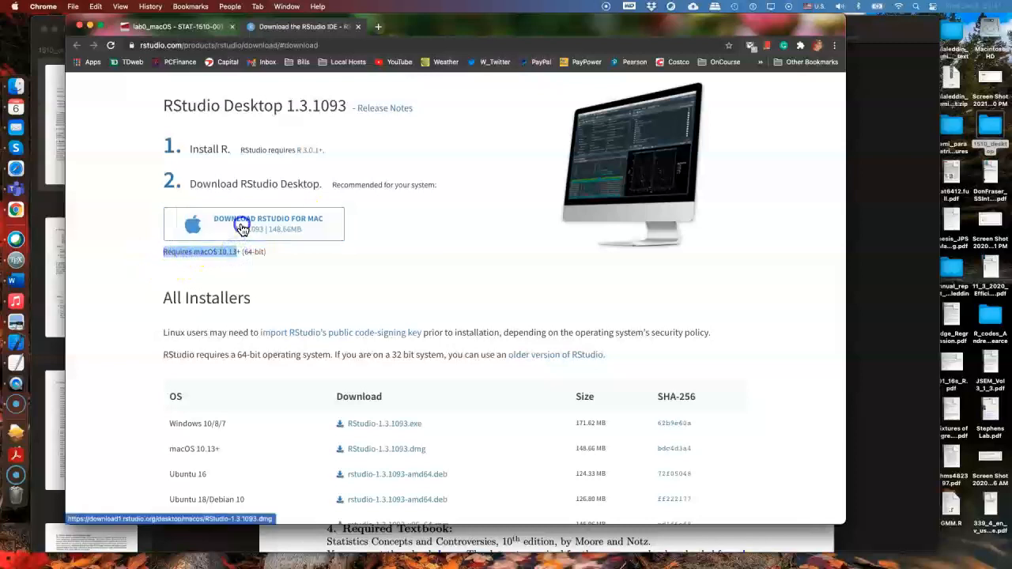
Download RStudio 1.3.1093 for Mac and open the downloaded disk image
{"action": "left_click", "coordinate": [242, 229]}
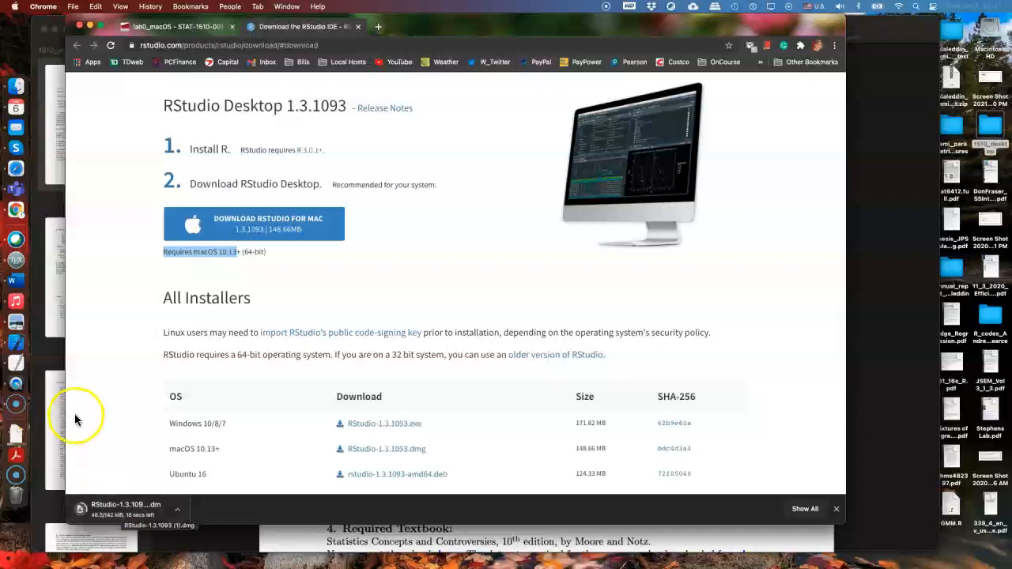
{"action": "scroll", "coordinate": [87, 418], "scroll_direction": "down", "scroll_amount": 3}
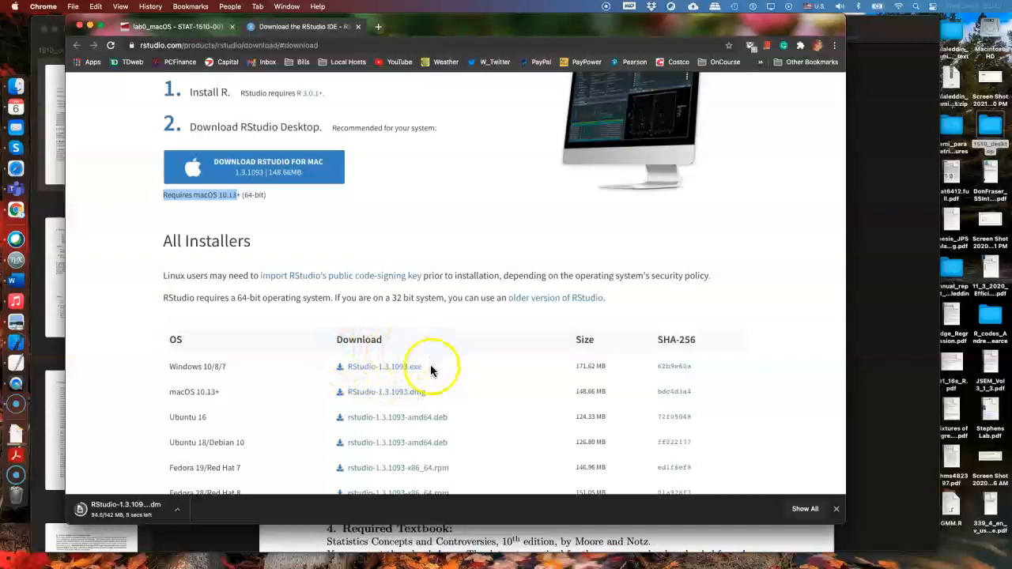
{"action": "scroll", "coordinate": [196, 428], "scroll_direction": "down", "scroll_amount": 2}
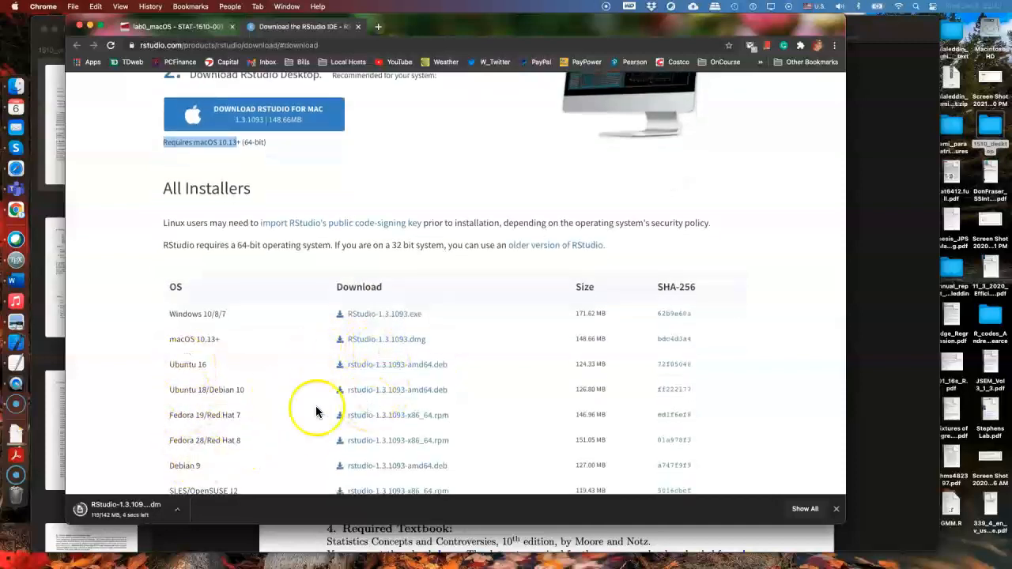
{"action": "scroll", "coordinate": [490, 427], "scroll_direction": "down", "scroll_amount": 3}
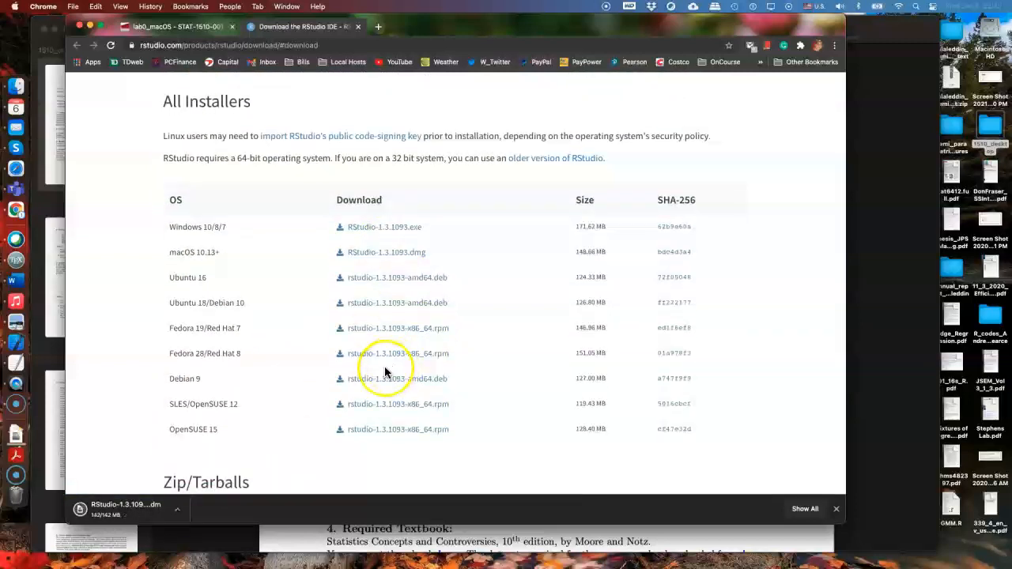
{"action": "left_click", "coordinate": [112, 511]}
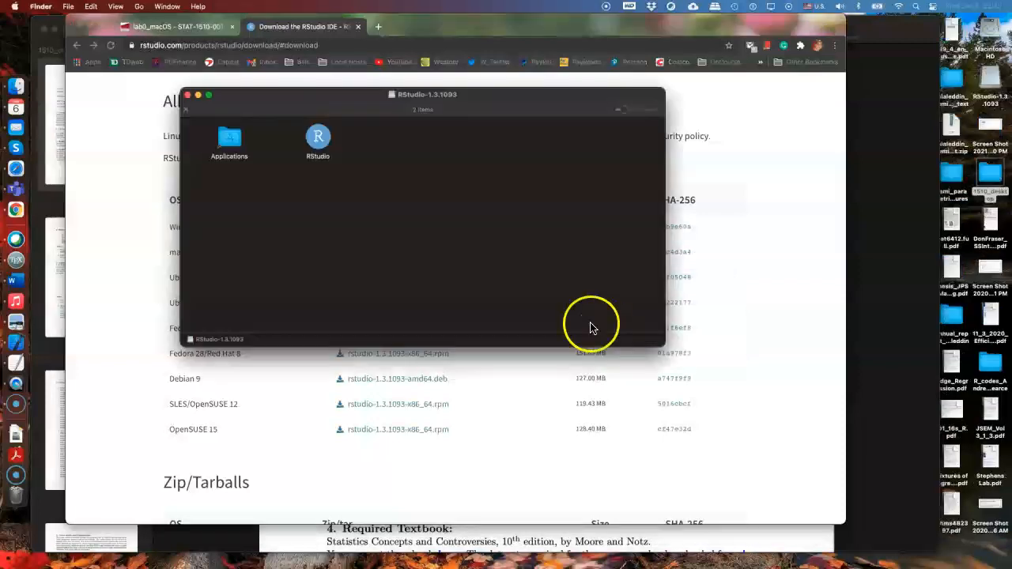
Try moving the RStudio icon inside the RStudio-1.3.1093 disk image window and deselect it
{"action": "left_click_drag", "start_coordinate": [337, 95], "coordinate": [377, 135]}
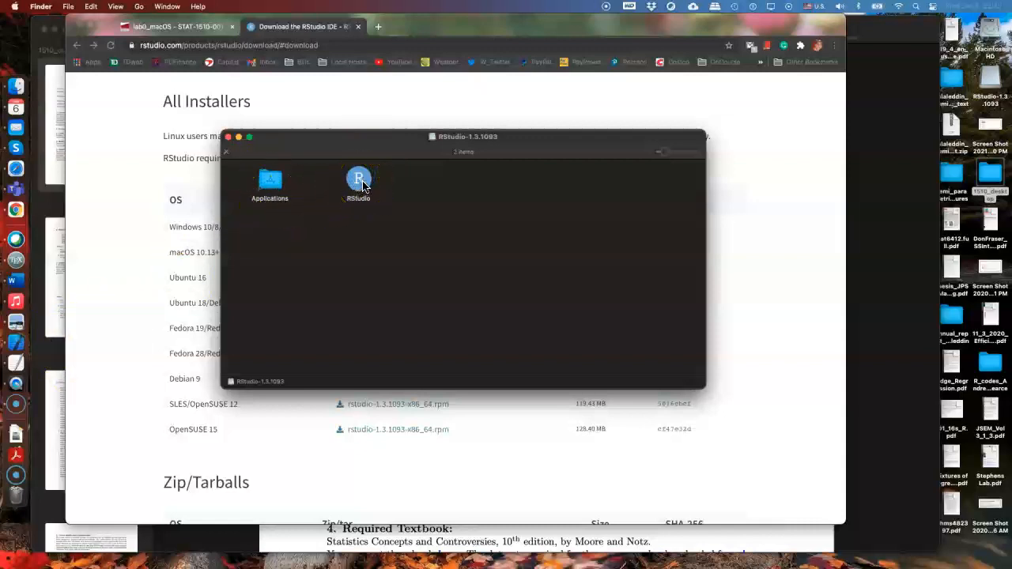
{"action": "left_click_drag", "start_coordinate": [362, 184], "coordinate": [391, 260]}
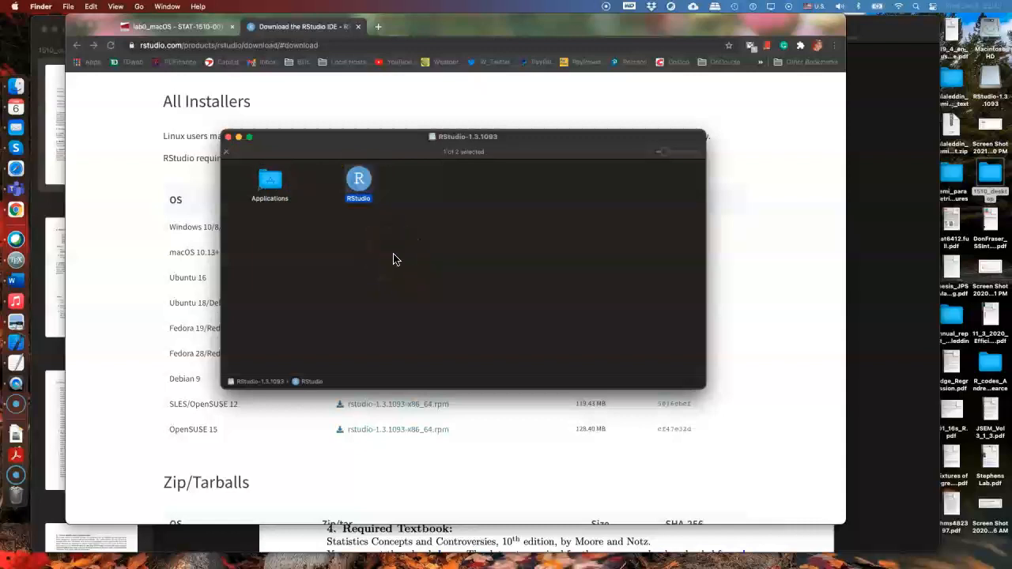
{"action": "left_click", "coordinate": [359, 187]}
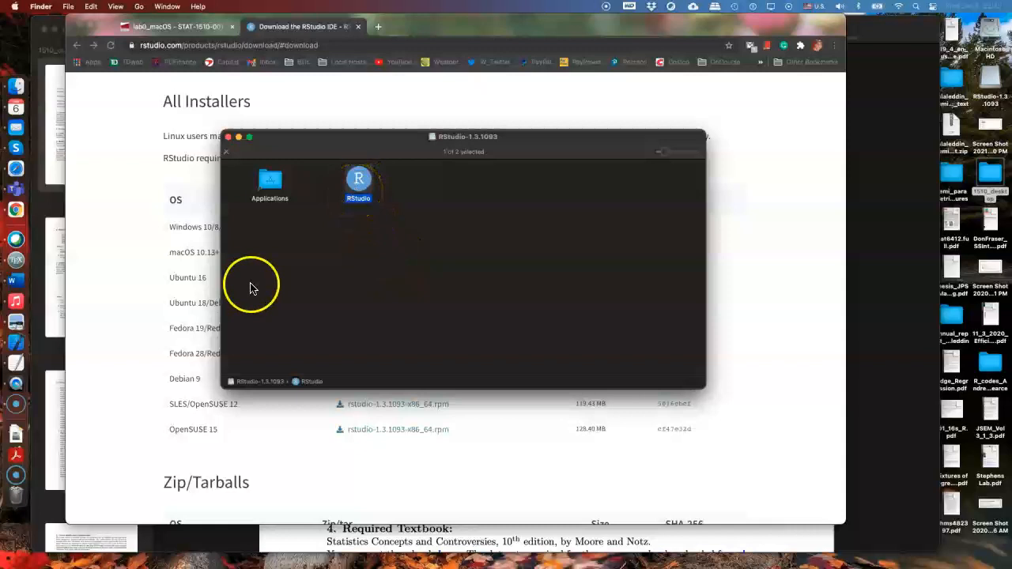
{"action": "left_click", "coordinate": [318, 228]}
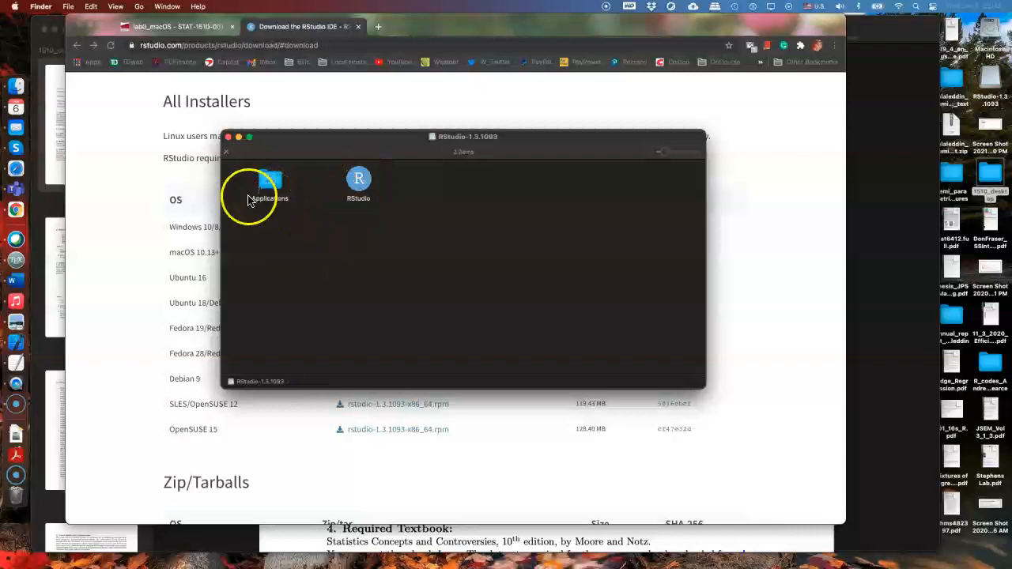
Close the RStudio-1.3.1093 disk image window, the 1510_desktop folder window and the RStudio download page
{"action": "left_click", "coordinate": [227, 140]}
{"action": "left_click", "coordinate": [316, 197]}
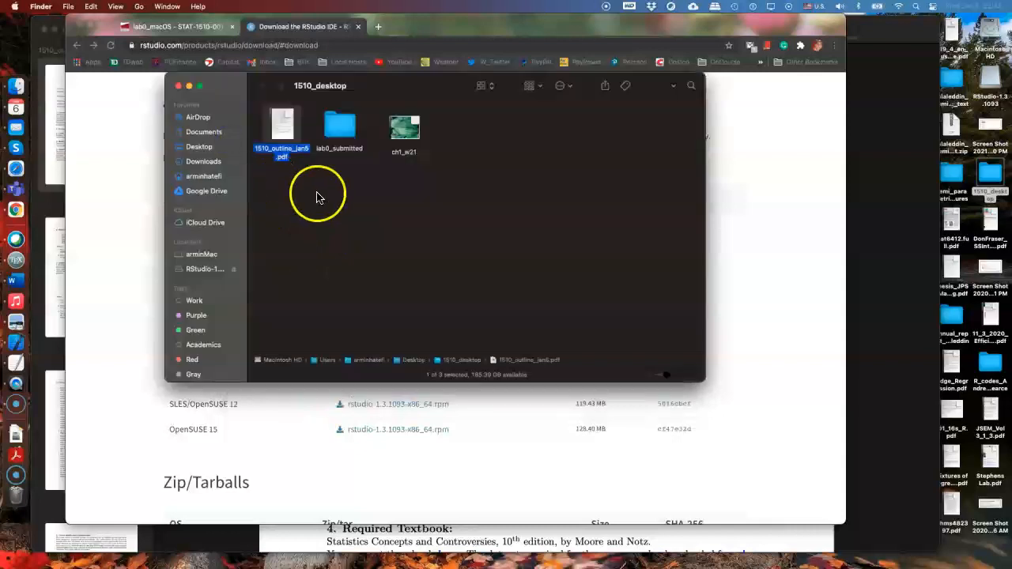
{"action": "left_click", "coordinate": [178, 87]}
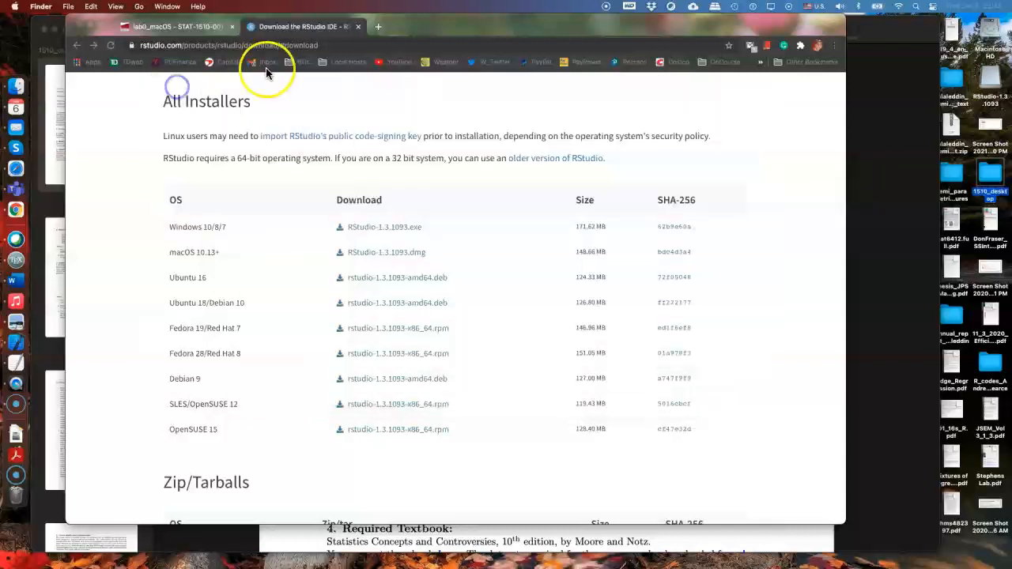
{"action": "left_click", "coordinate": [409, 27]}
{"action": "left_click", "coordinate": [361, 27]}
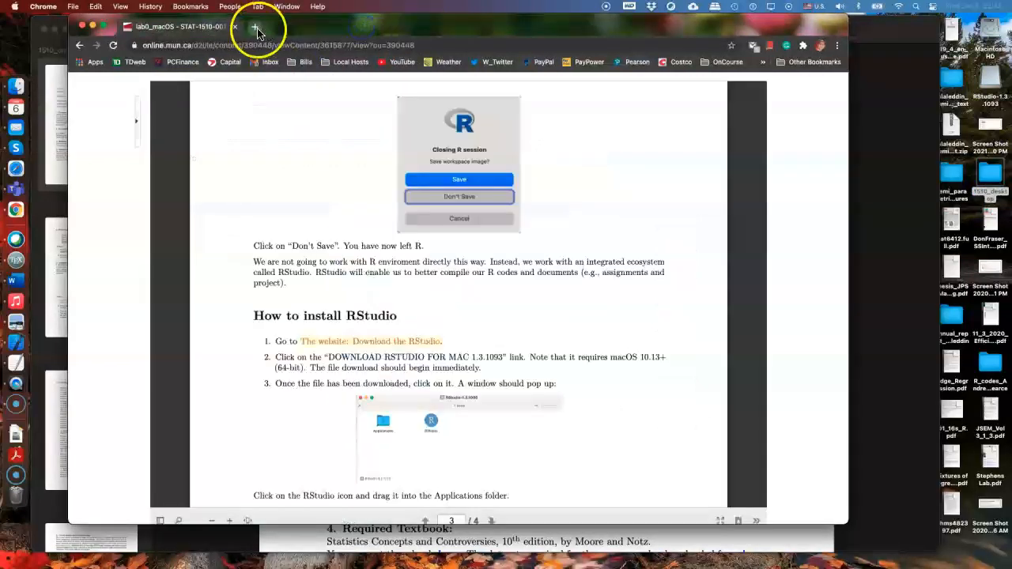
Launch RStudio from the Applications folder and evaluate 12+13 in its Console
{"action": "scroll", "coordinate": [243, 212], "scroll_direction": "down", "scroll_amount": 3}
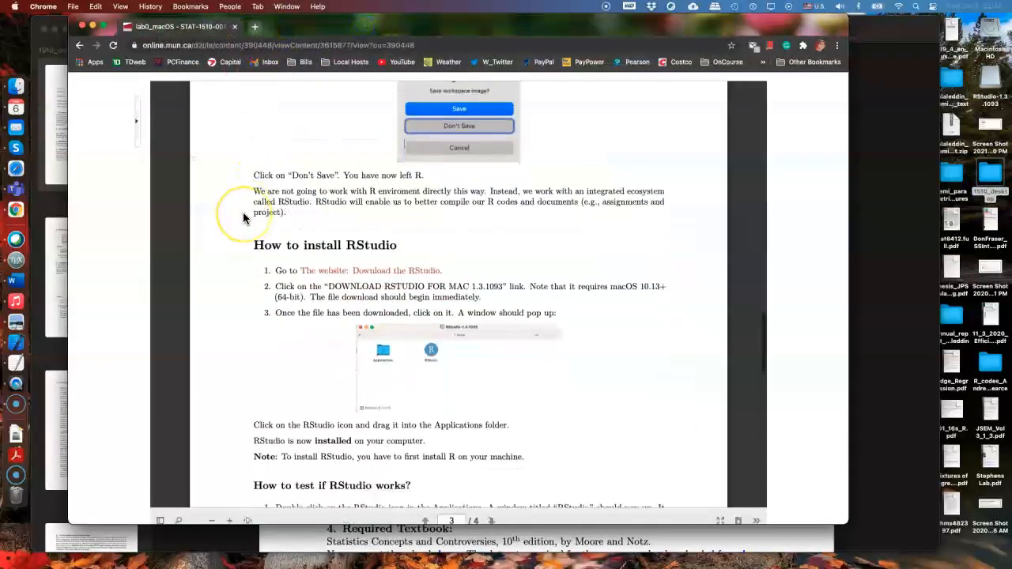
{"action": "left_click", "coordinate": [15, 438]}
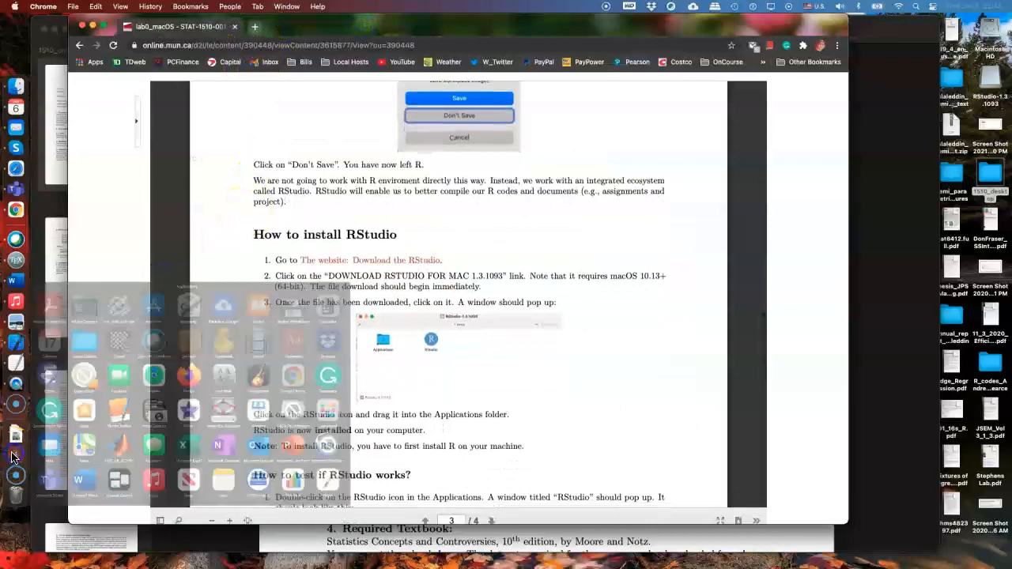
{"action": "scroll", "coordinate": [354, 359], "scroll_direction": "down", "scroll_amount": 5}
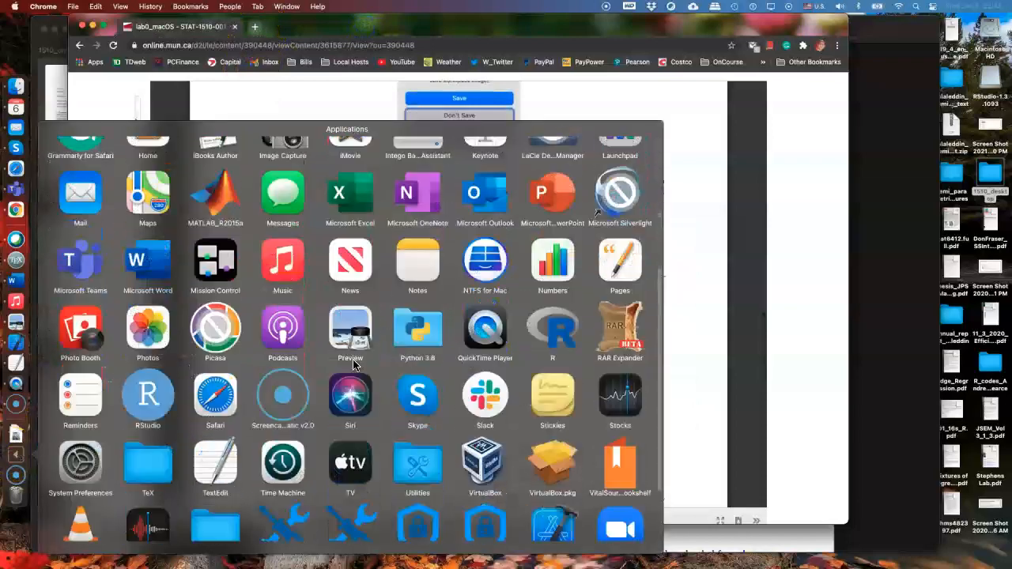
{"action": "left_click", "coordinate": [154, 309]}
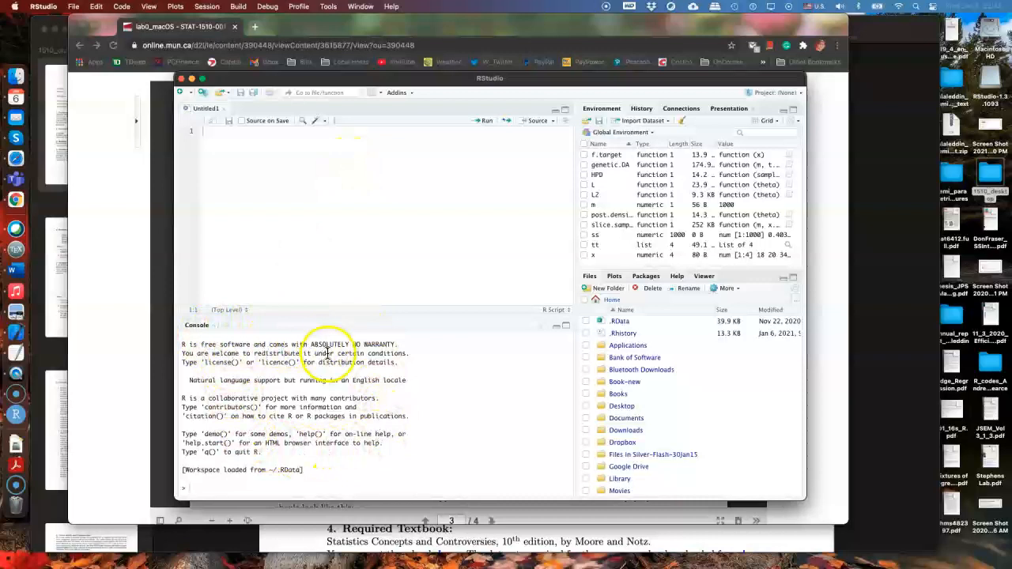
{"action": "left_click", "coordinate": [208, 487]}
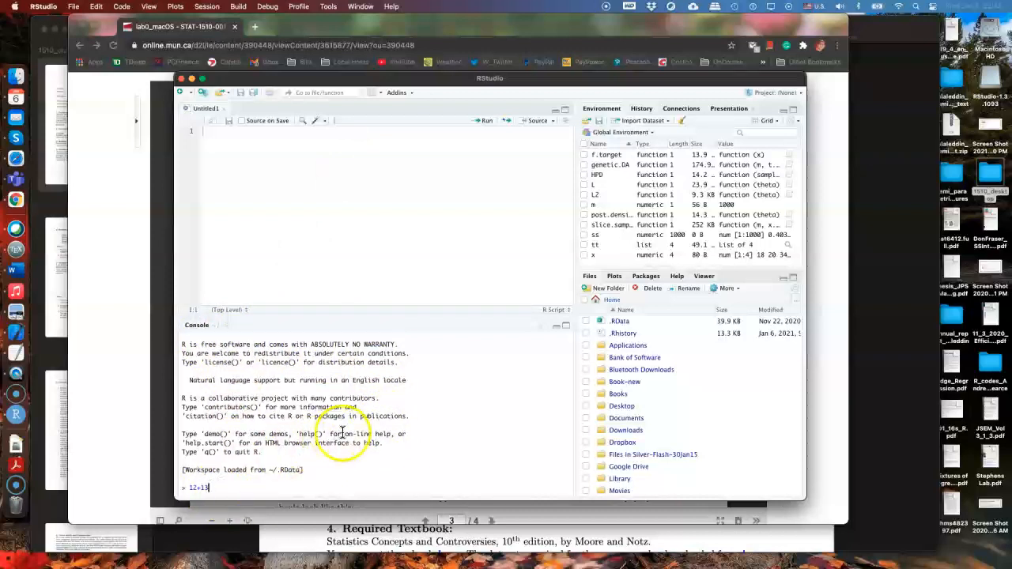
{"action": "key", "text": "Return"}
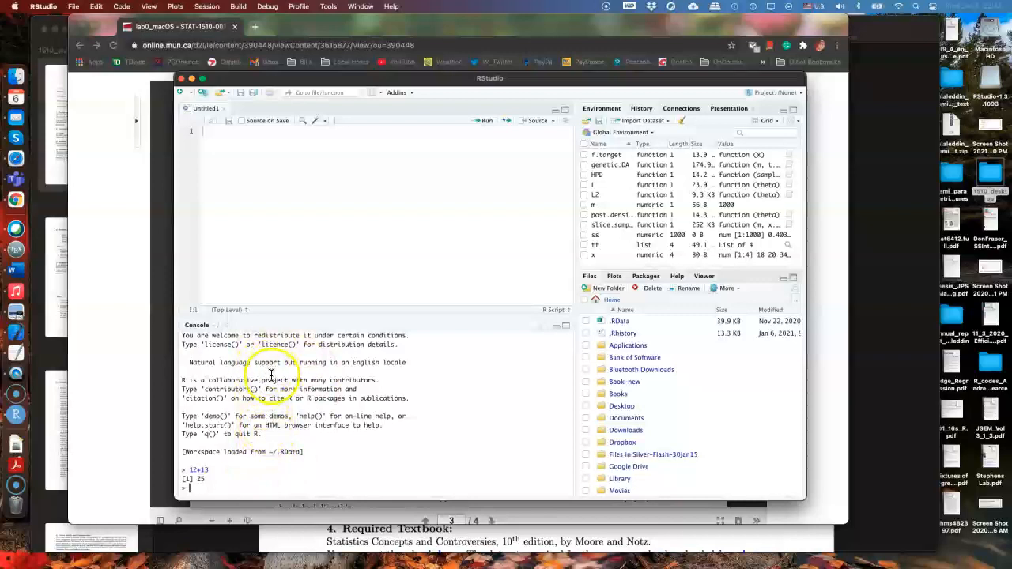
Return to lab0_macOS and read the RStudio installation note and the remaining testing and file-naming instructions through page 4
{"action": "left_click", "coordinate": [113, 375]}
{"action": "scroll", "coordinate": [324, 361], "scroll_direction": "down", "scroll_amount": 2}
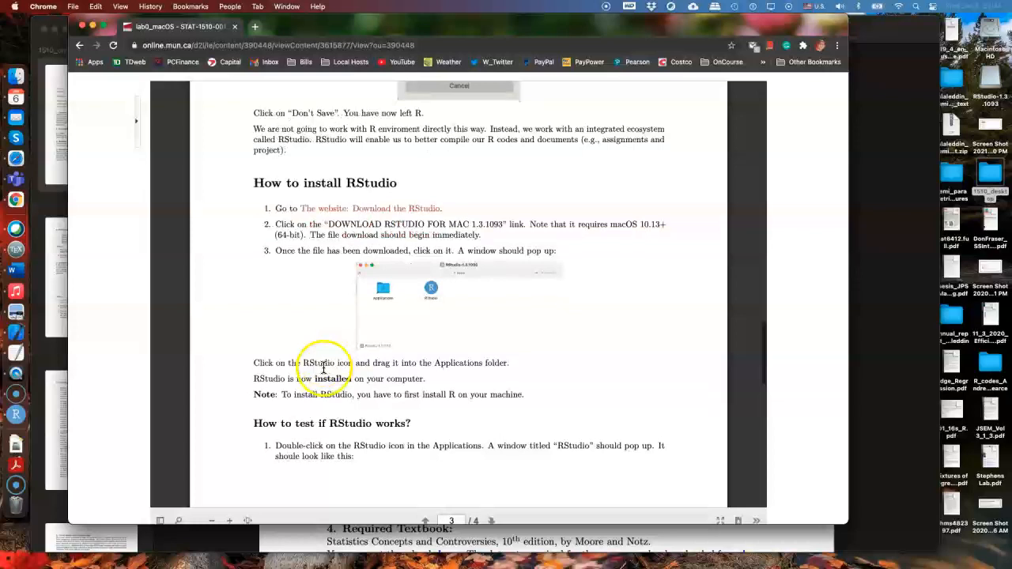
{"action": "left_click_drag", "start_coordinate": [253, 395], "coordinate": [516, 395]}
{"action": "left_click", "coordinate": [310, 406]}
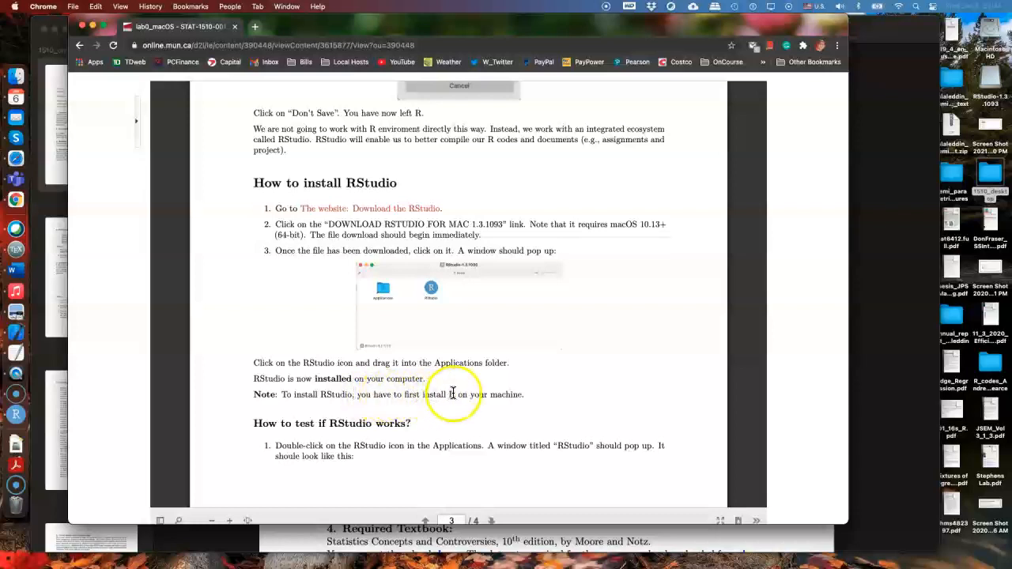
{"action": "left_click_drag", "start_coordinate": [320, 396], "coordinate": [350, 396]}
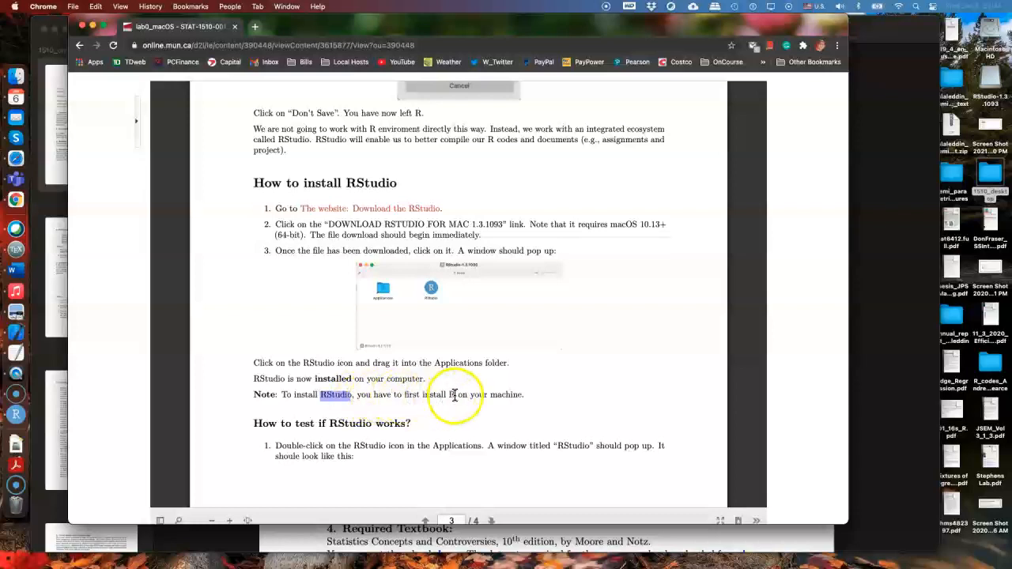
{"action": "left_click_drag", "start_coordinate": [357, 395], "coordinate": [521, 395]}
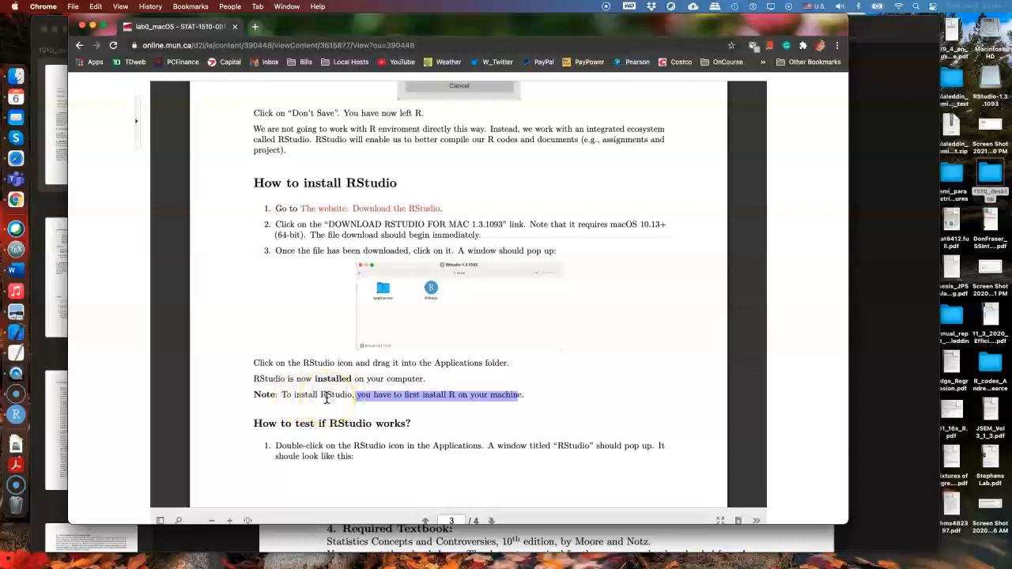
{"action": "scroll", "coordinate": [289, 385], "scroll_direction": "down", "scroll_amount": 3}
{"action": "scroll", "coordinate": [291, 398], "scroll_direction": "down", "scroll_amount": 10}
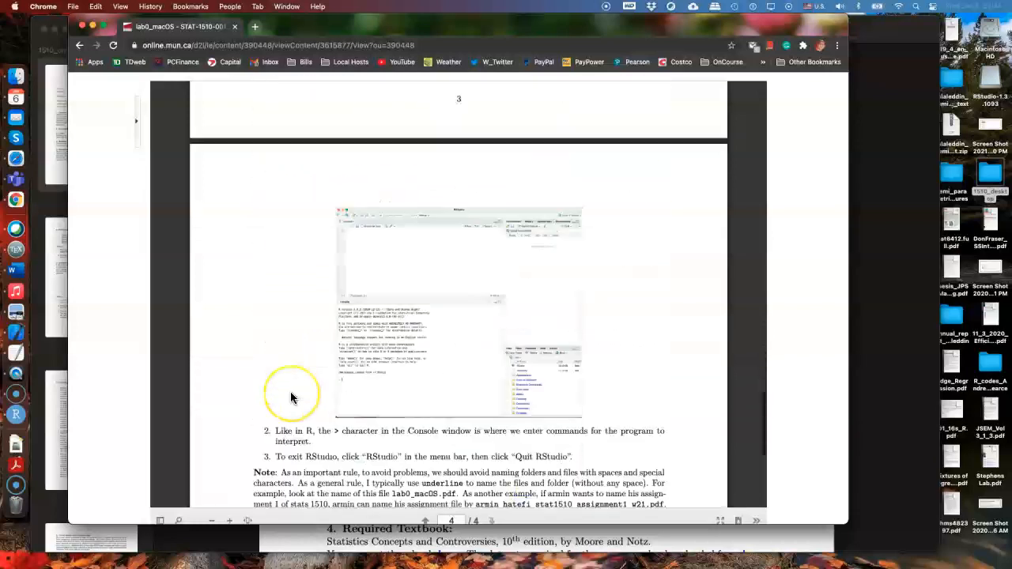
{"action": "scroll", "coordinate": [290, 398], "scroll_direction": "up", "scroll_amount": 2}
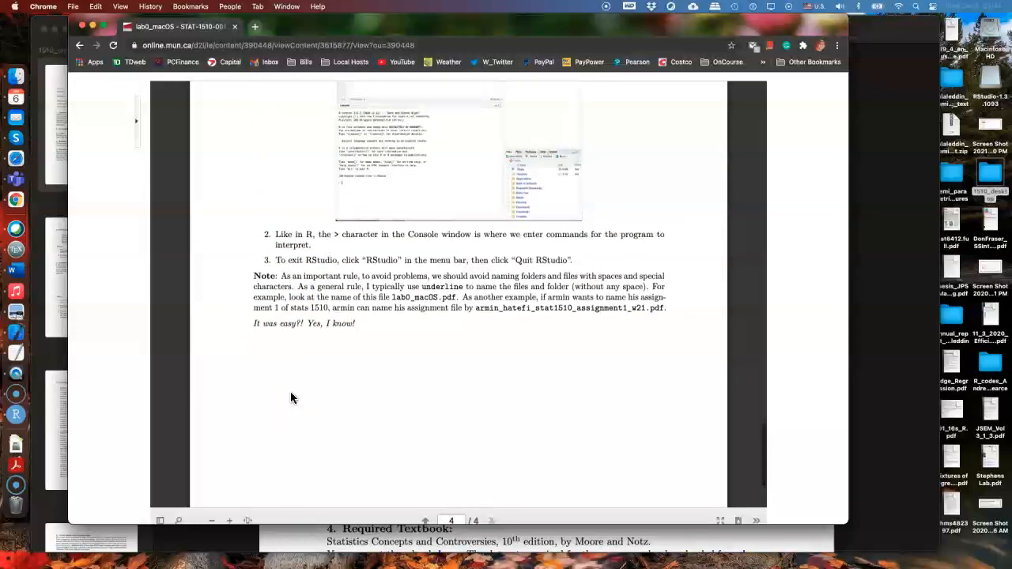
Switch back to RStudio, write 12+13 on line 2 of the Untitled1 script and run that line
{"action": "left_click_drag", "start_coordinate": [654, 32], "coordinate": [672, 261]}
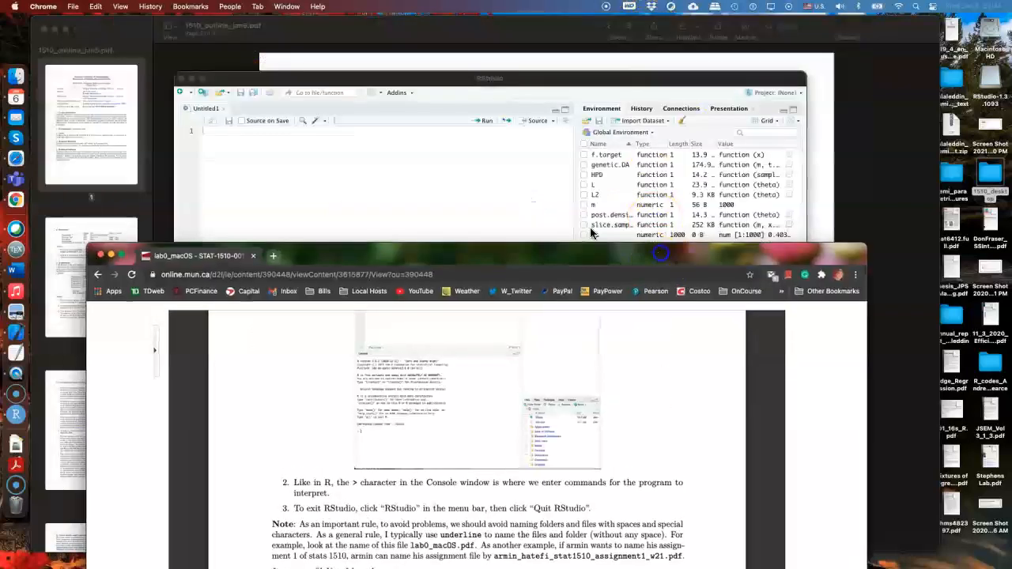
{"action": "left_click", "coordinate": [426, 185]}
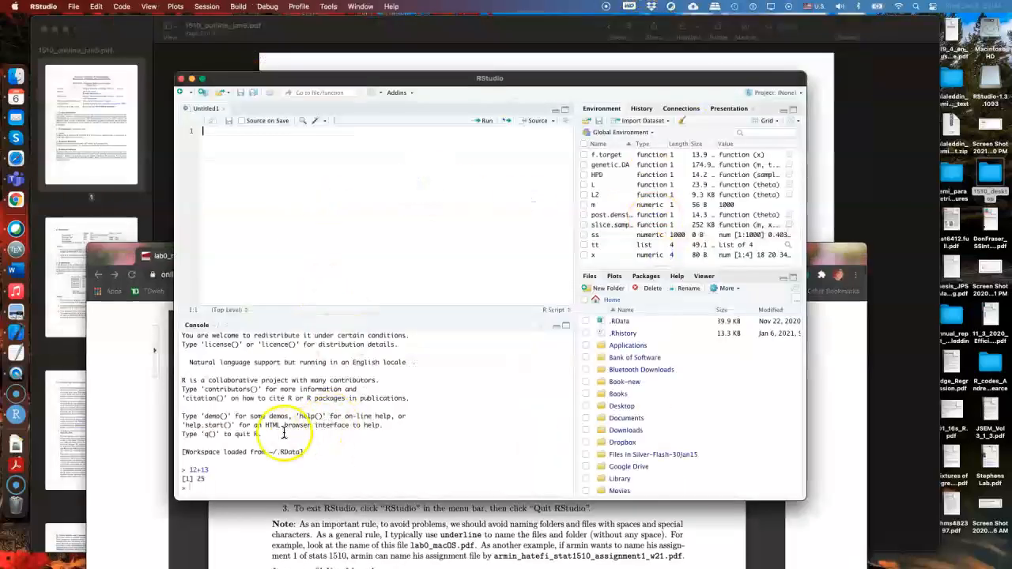
{"action": "left_click", "coordinate": [211, 478]}
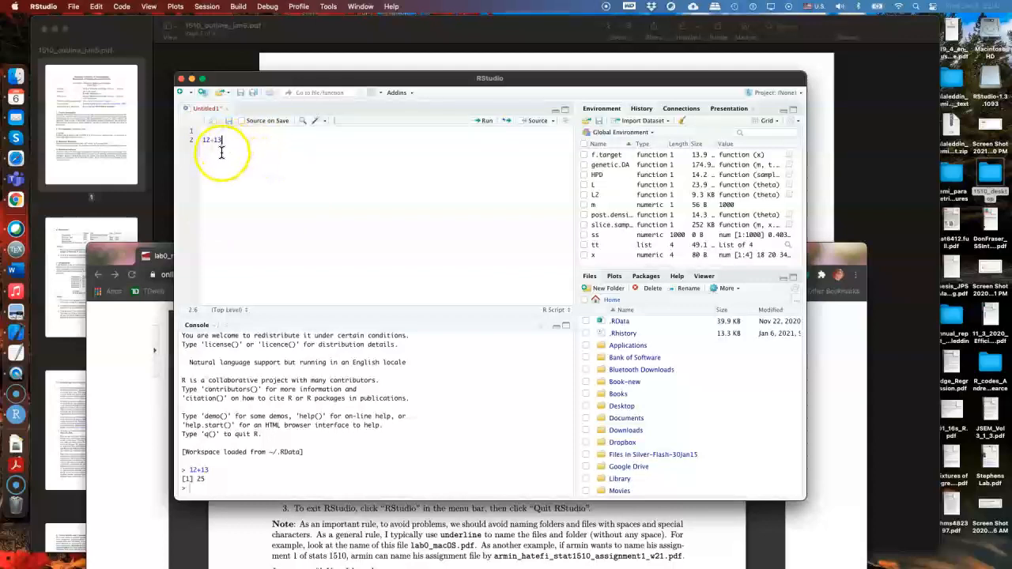
{"action": "double_click", "coordinate": [219, 141]}
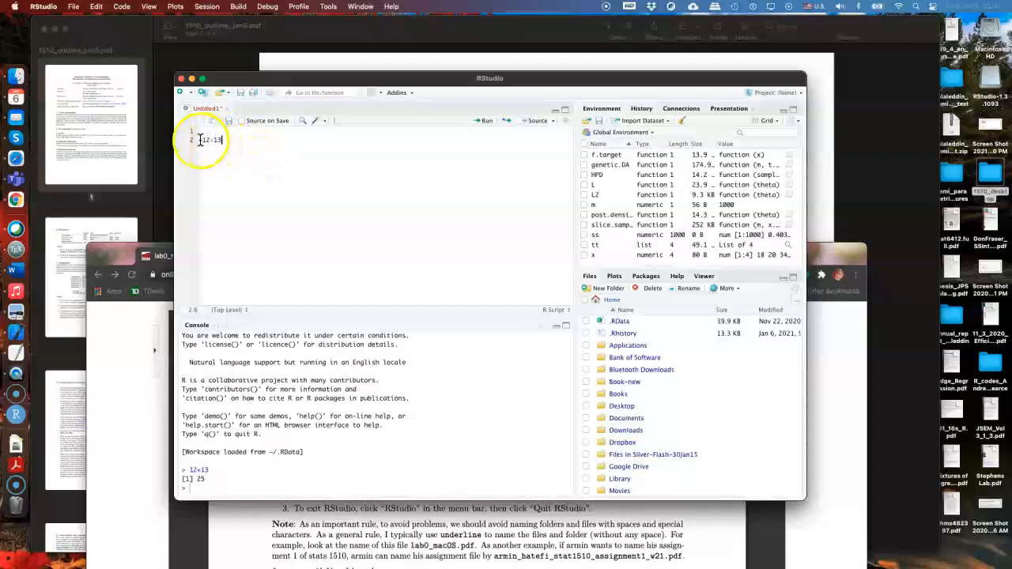
{"action": "left_click", "coordinate": [481, 125]}
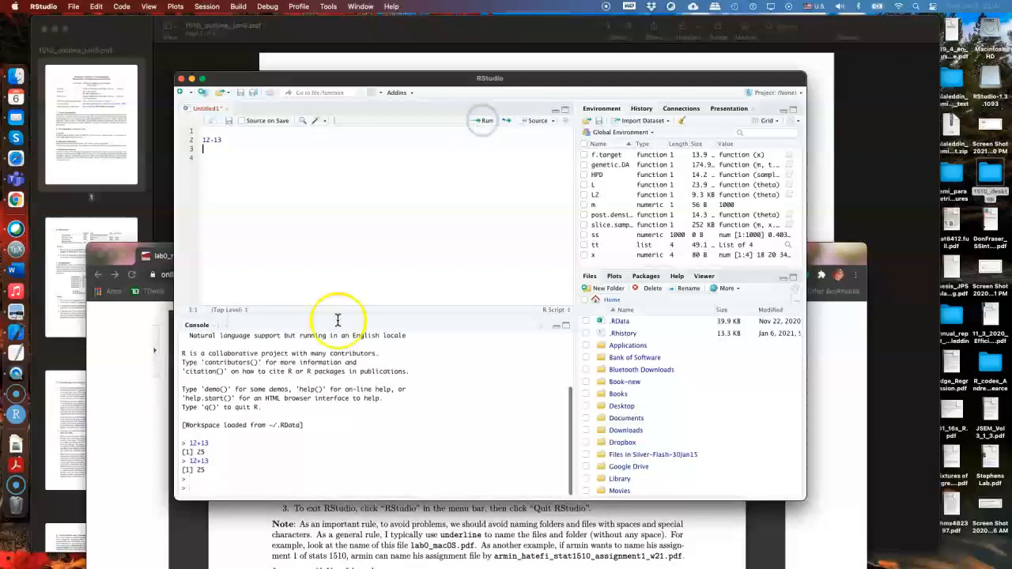
{"action": "mouse_move", "coordinate": [189, 461]}
{"action": "left_mouse_down"}
{"action": "mouse_move", "coordinate": [212, 462]}
{"action": "mouse_move", "coordinate": [196, 470]}
{"action": "left_mouse_up"}
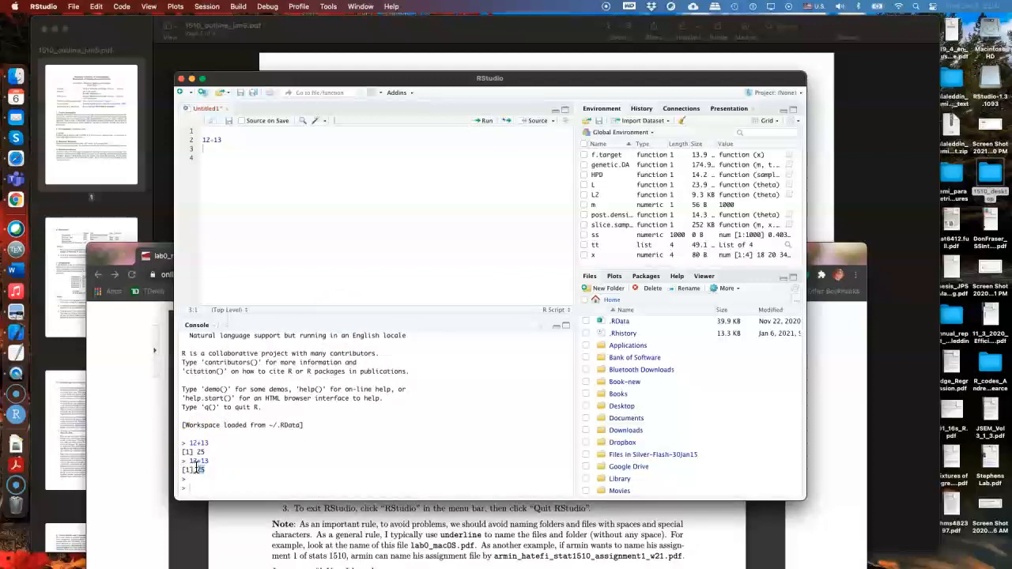
Start saving the Untitled1 script and select its default file name for replacement
{"action": "left_click", "coordinate": [627, 292]}
{"action": "left_click", "coordinate": [279, 183]}
{"action": "key", "text": "super+s"}
{"action": "left_click", "coordinate": [352, 183]}
{"action": "double_click", "coordinate": [531, 125]}
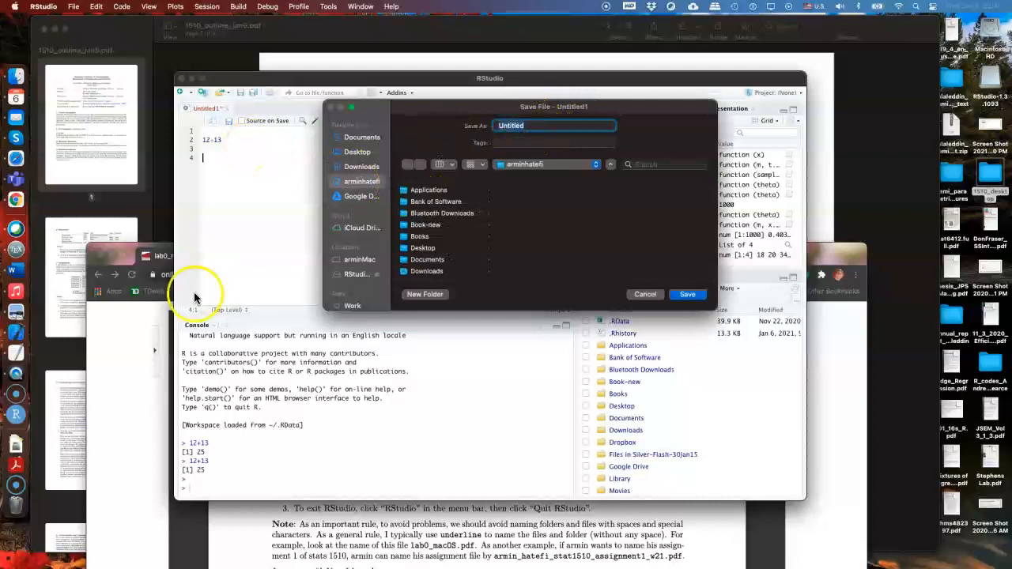
Check the note in lab0_macOS on naming files and folders without spaces or special characters
{"action": "left_click", "coordinate": [104, 400]}
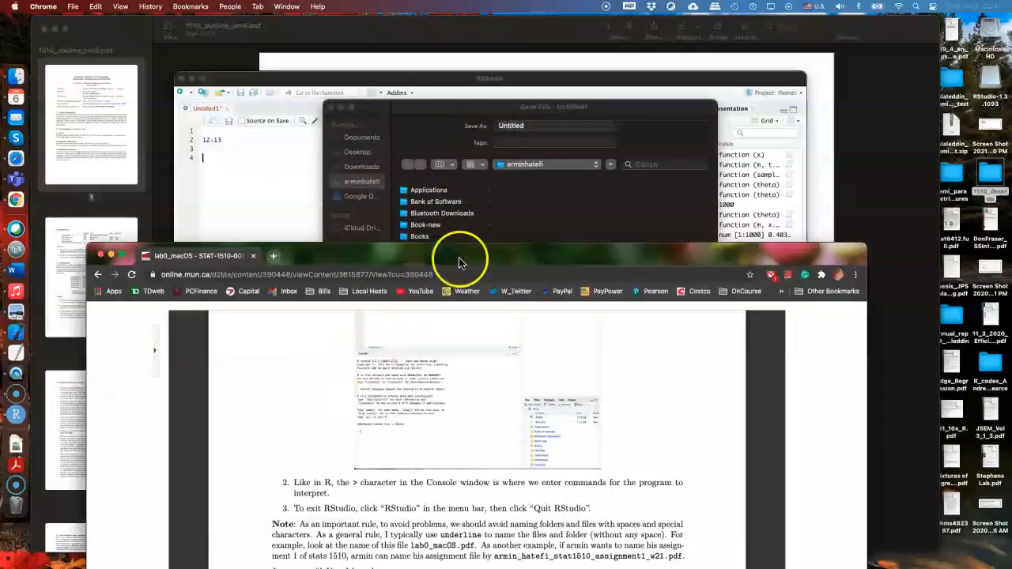
{"action": "left_click_drag", "start_coordinate": [452, 255], "coordinate": [451, 121]}
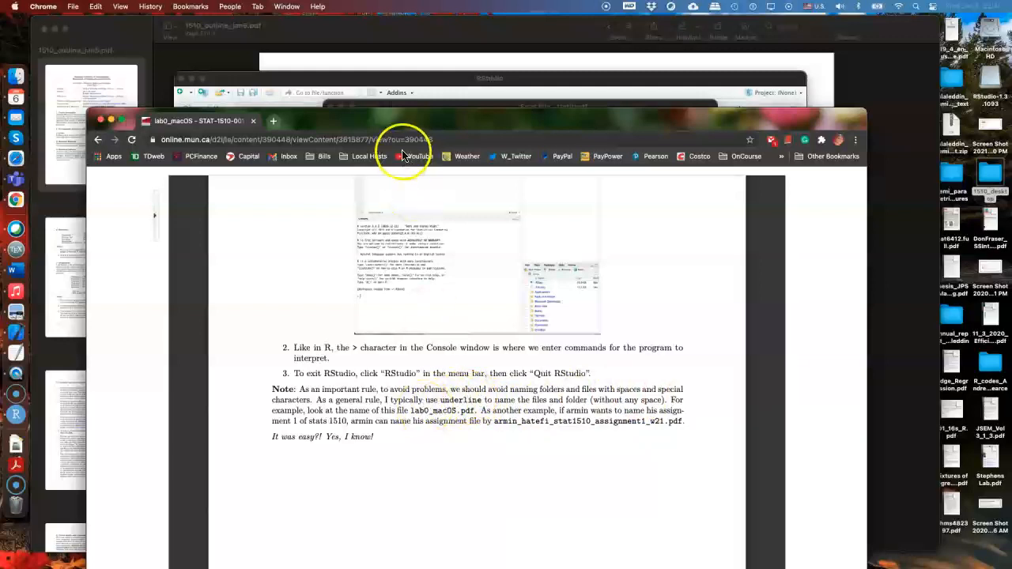
{"action": "left_click_drag", "start_coordinate": [384, 128], "coordinate": [431, 349]}
Return to RStudio and save the Untitled1 script to the Desktop under the name first_code
{"action": "left_click", "coordinate": [533, 124]}
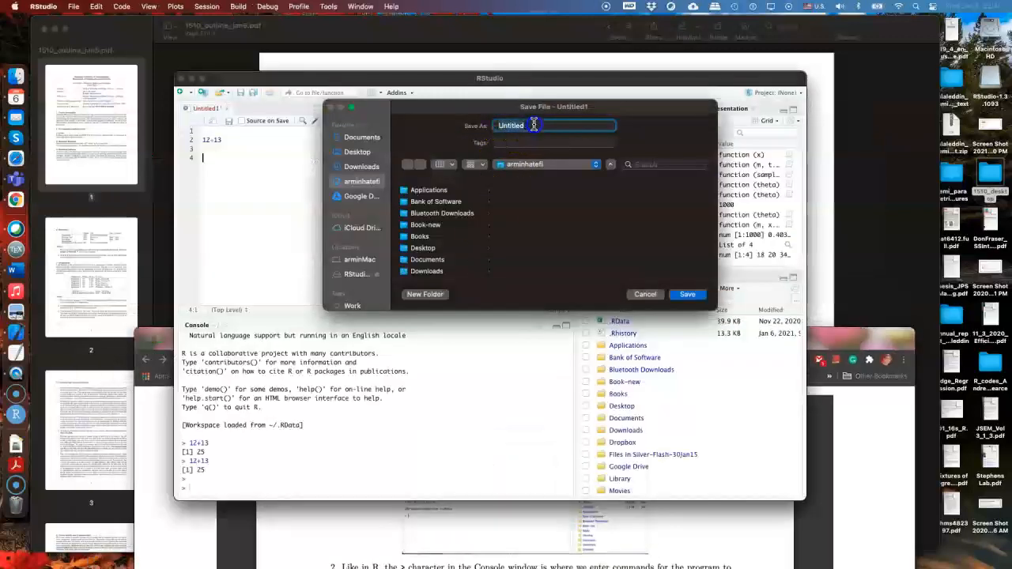
{"action": "type", "text": "f"}
{"action": "key", "text": "BackSpace"}
{"action": "key", "text": "BackSpace"}
{"action": "key", "text": "BackSpace"}
{"action": "type", "text": "first_code"}
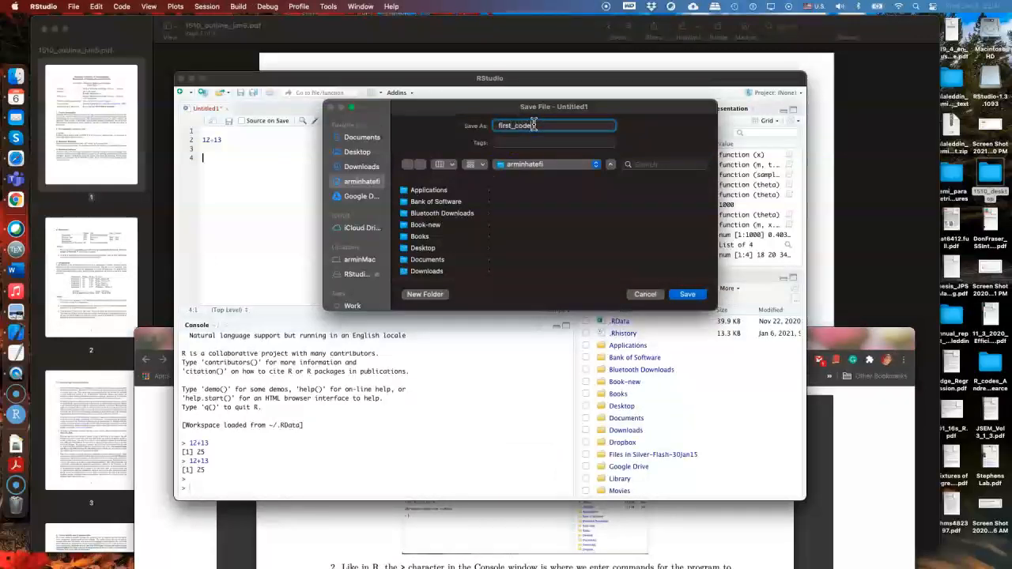
{"action": "left_click", "coordinate": [357, 152]}
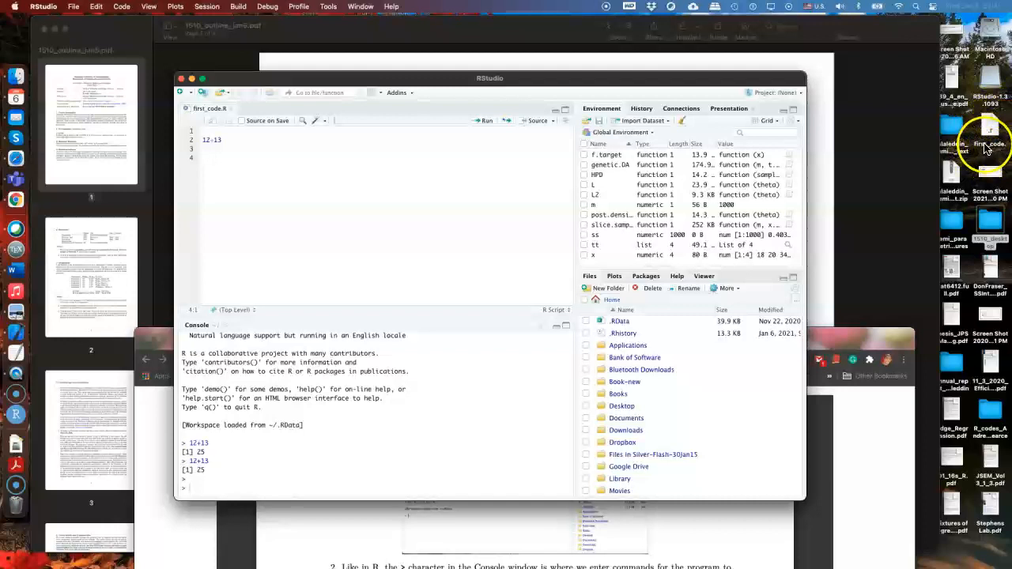
Close RStudio, the lab0_macOS browser page and the 1510_outline PDF to clear the desktop
{"action": "left_click", "coordinate": [181, 82]}
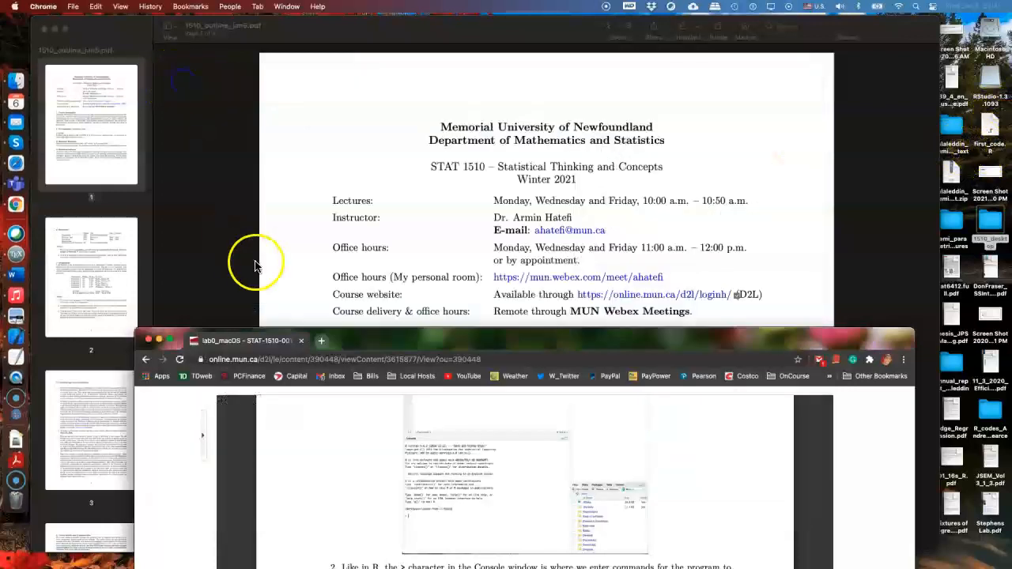
{"action": "left_click", "coordinate": [300, 344]}
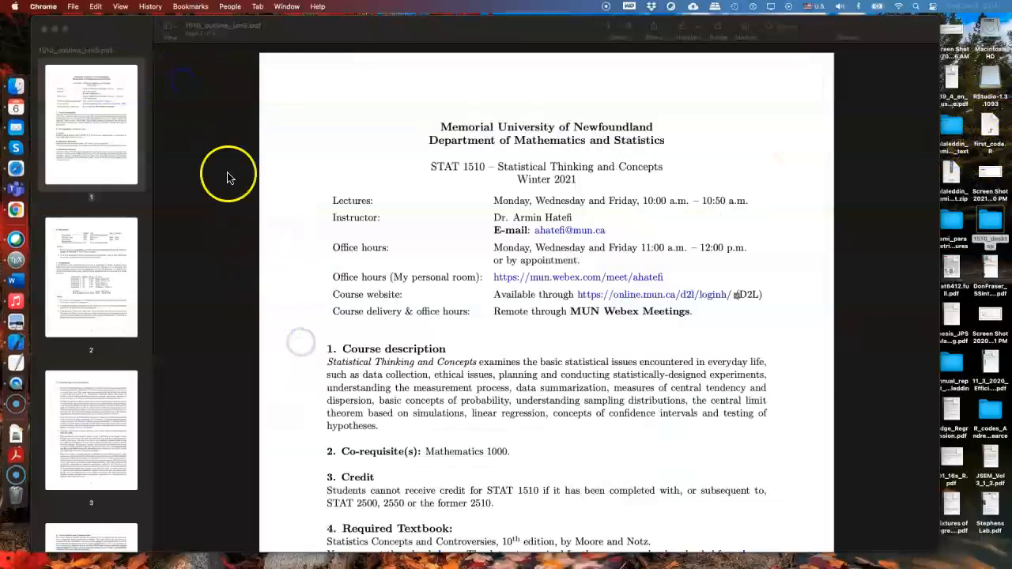
{"action": "left_click", "coordinate": [43, 28]}
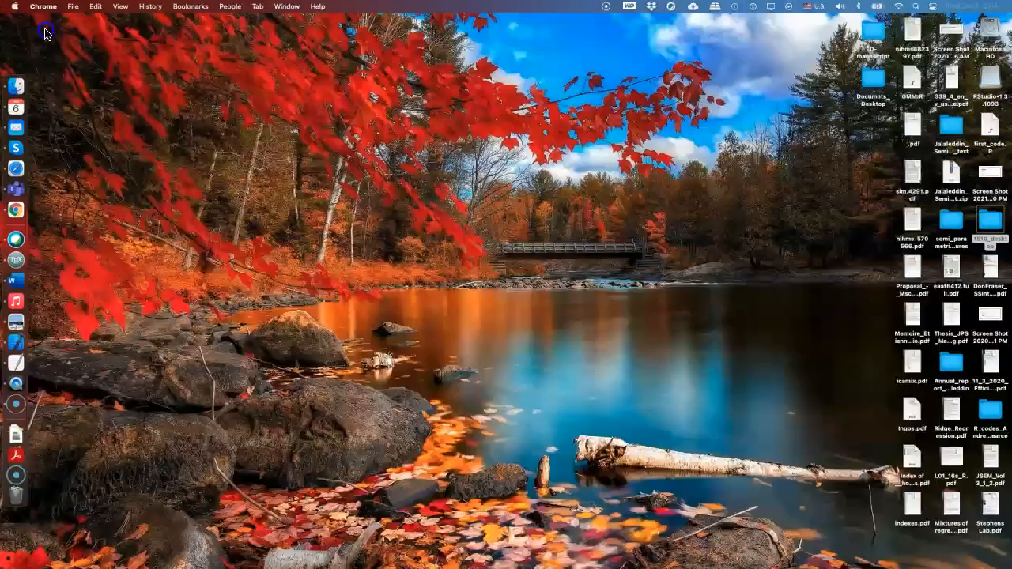
Open first_code.R from the desktop with RStudio (1.2.5001)
{"action": "right_click", "coordinate": [988, 126]}
{"action": "mouse_move", "coordinate": [972, 143]}
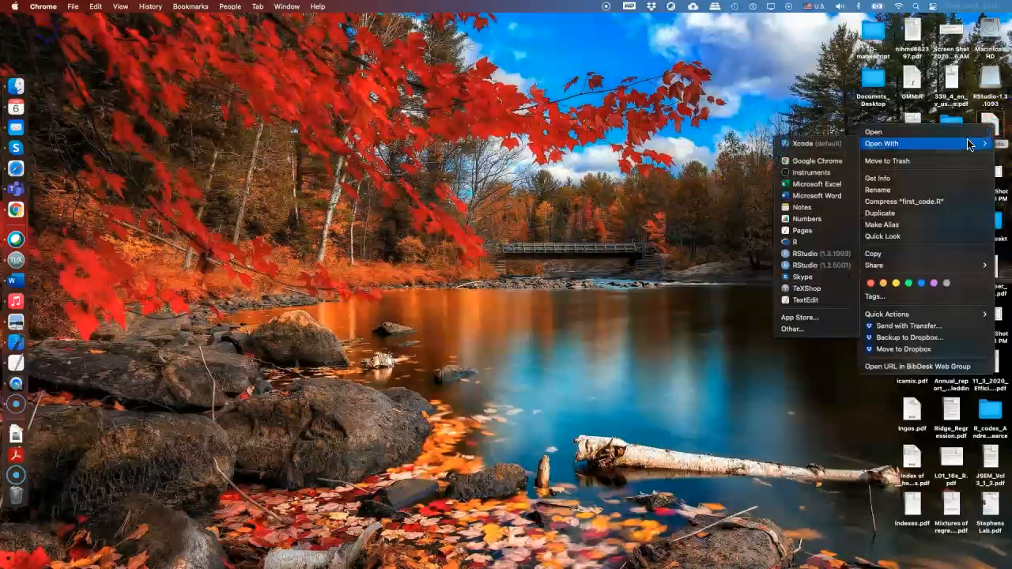
{"action": "left_click", "coordinate": [826, 267]}
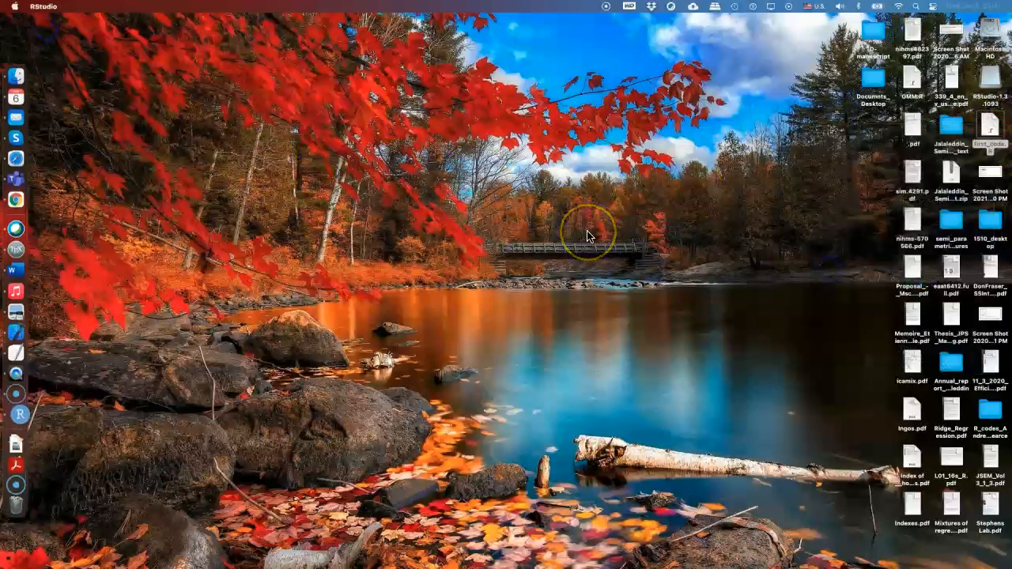